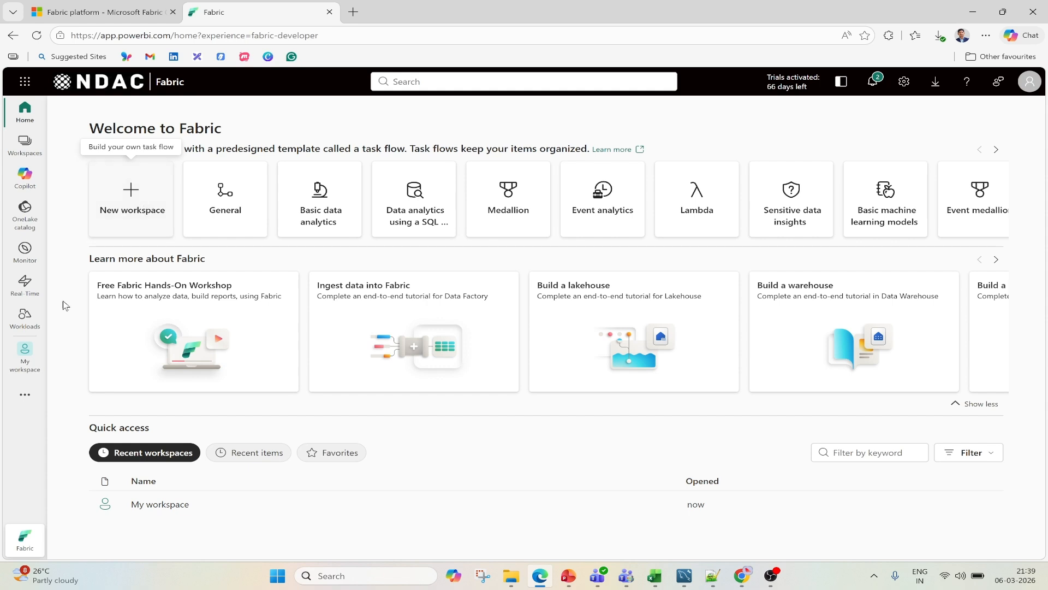
# - Start a new workspace and name it Demo-WS
pyautogui.click(25, 396)
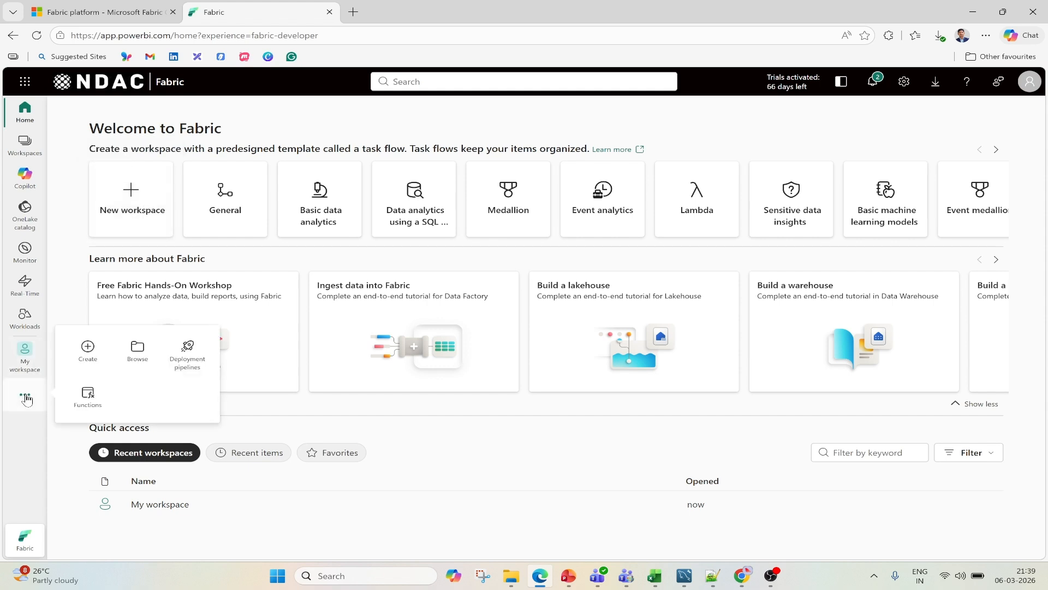
pyautogui.click(35, 153)
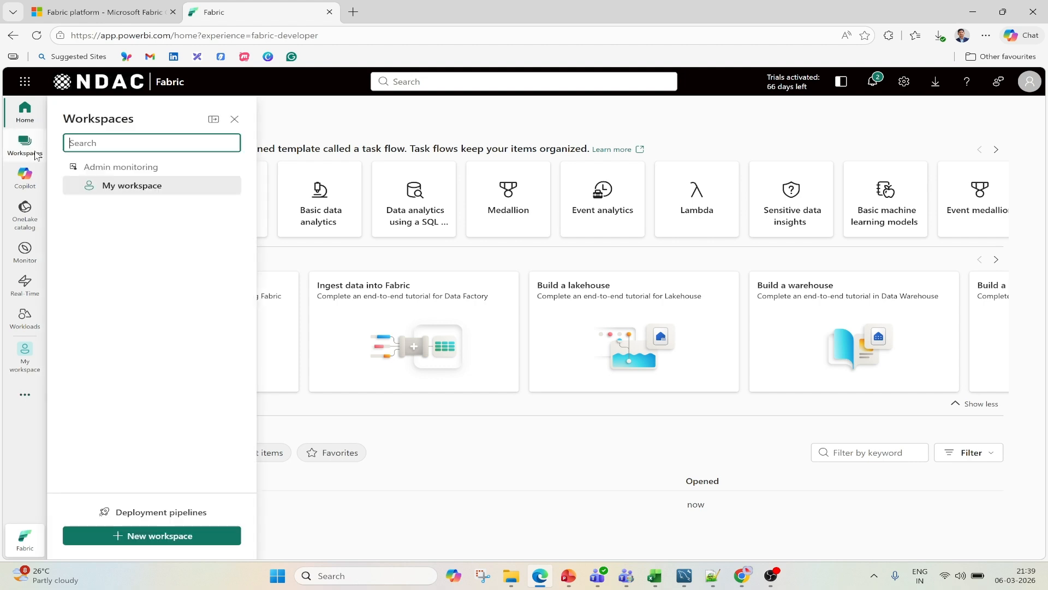
pyautogui.click(160, 542)
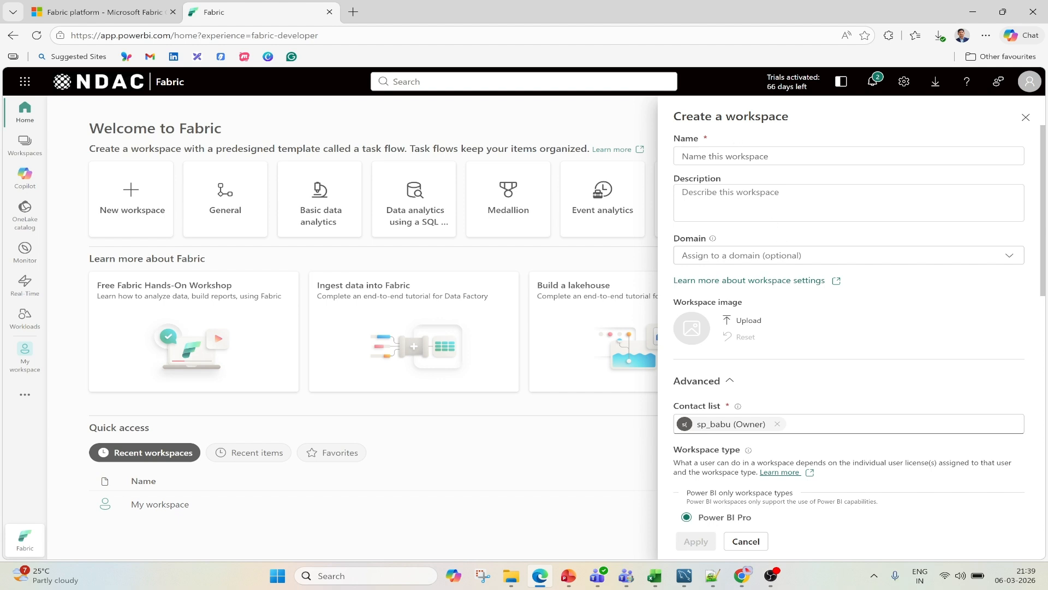
pyautogui.click(791, 156)
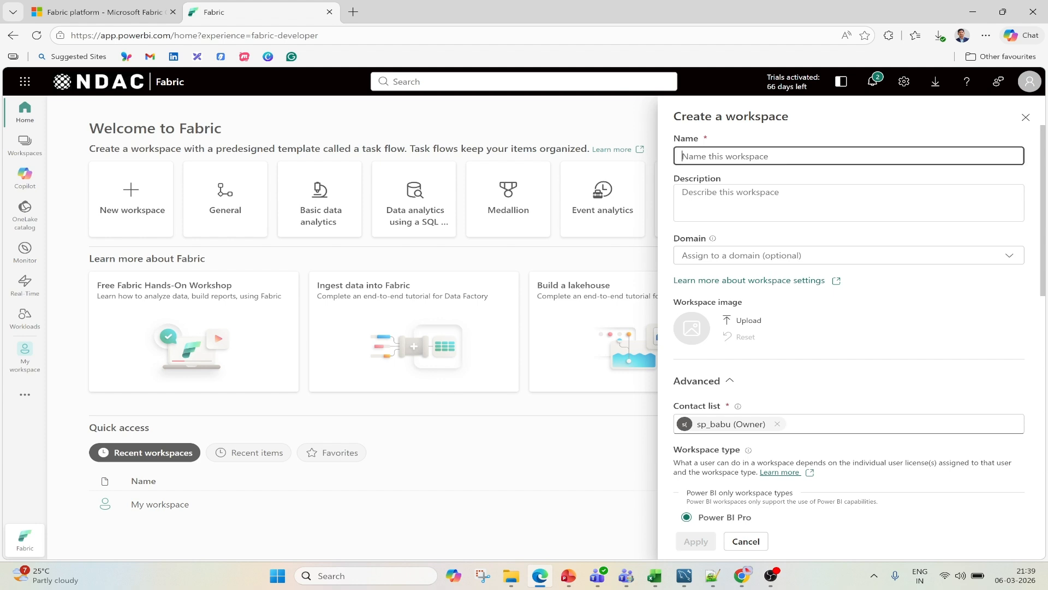
pyautogui.write('D')
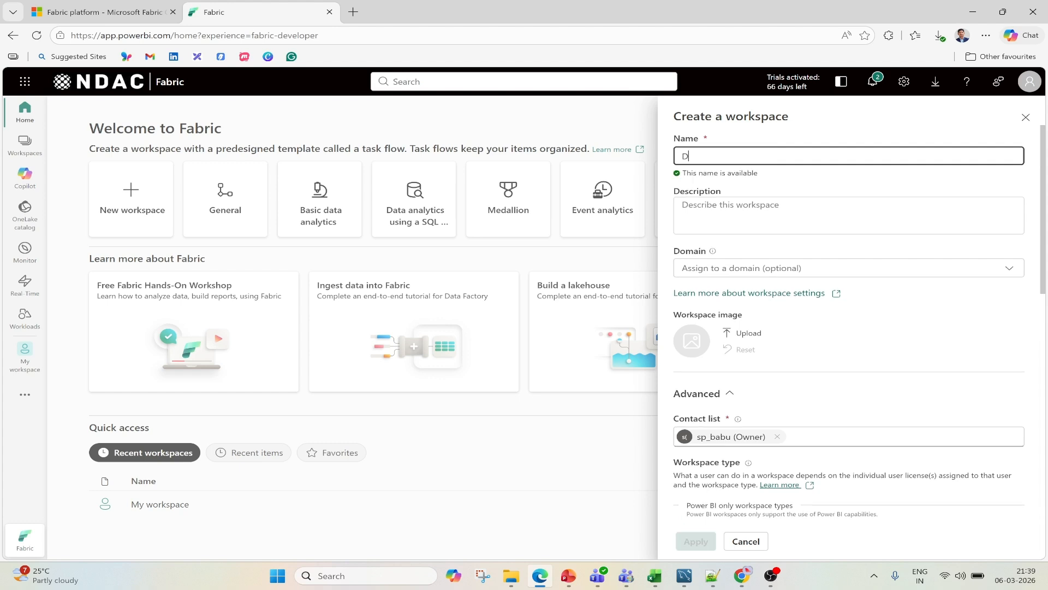
pyautogui.write('emo-')
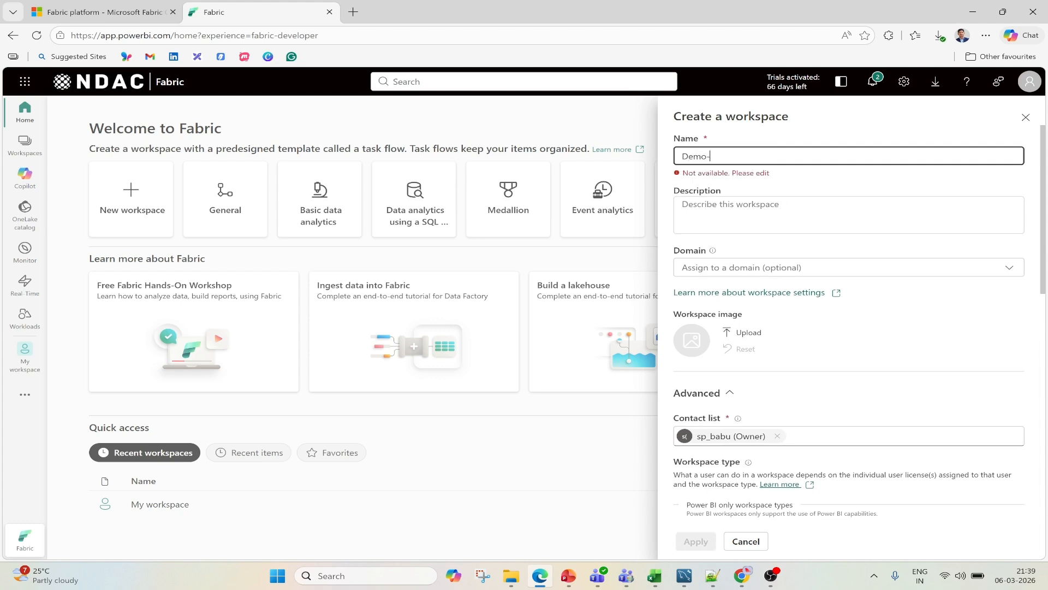
pyautogui.write('WS')
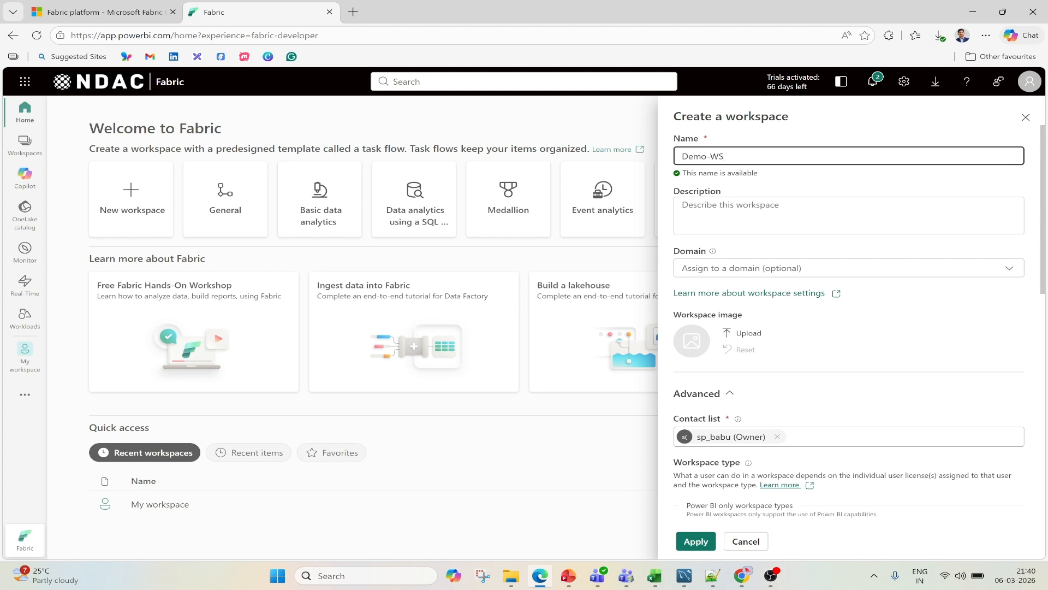
# - Set the workspace type to Fabric Trial without assigning a domain, and create the workspace
pyautogui.click(945, 275)
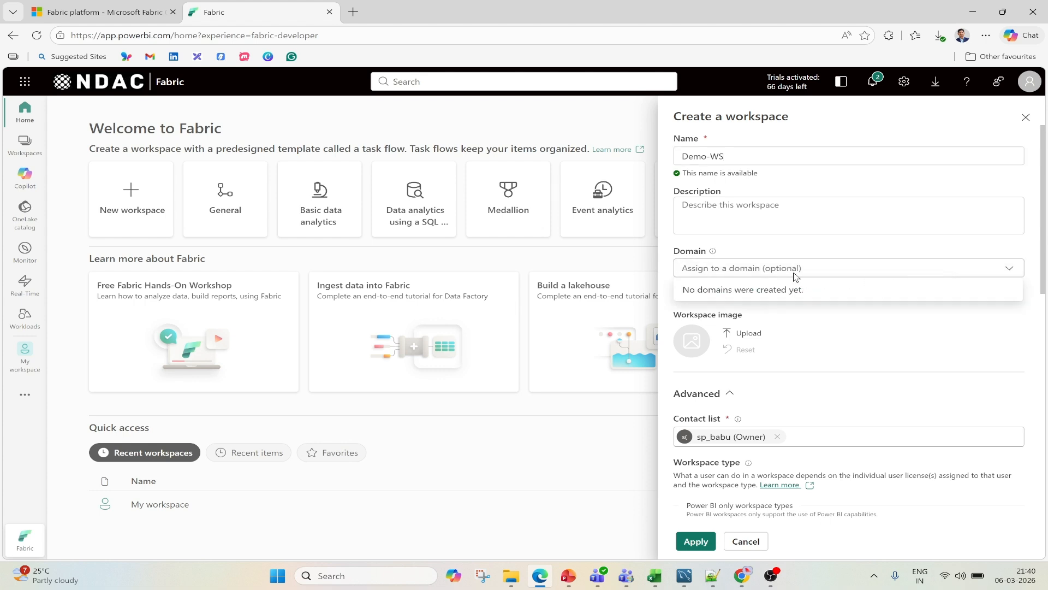
pyautogui.click(885, 317)
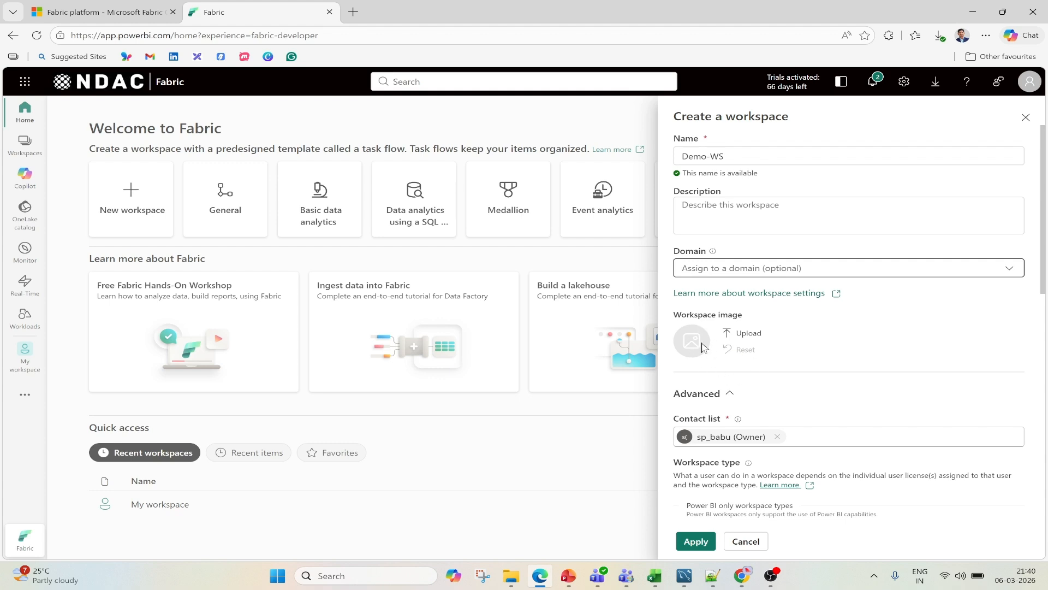
pyautogui.scroll(-4, 801, 328)
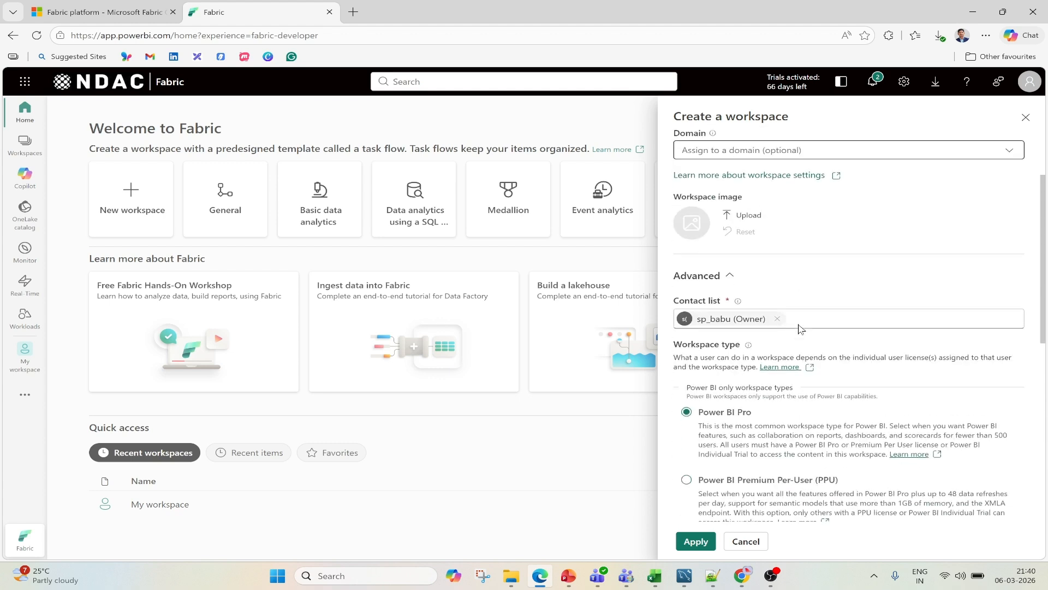
pyautogui.scroll(-1, 835, 318)
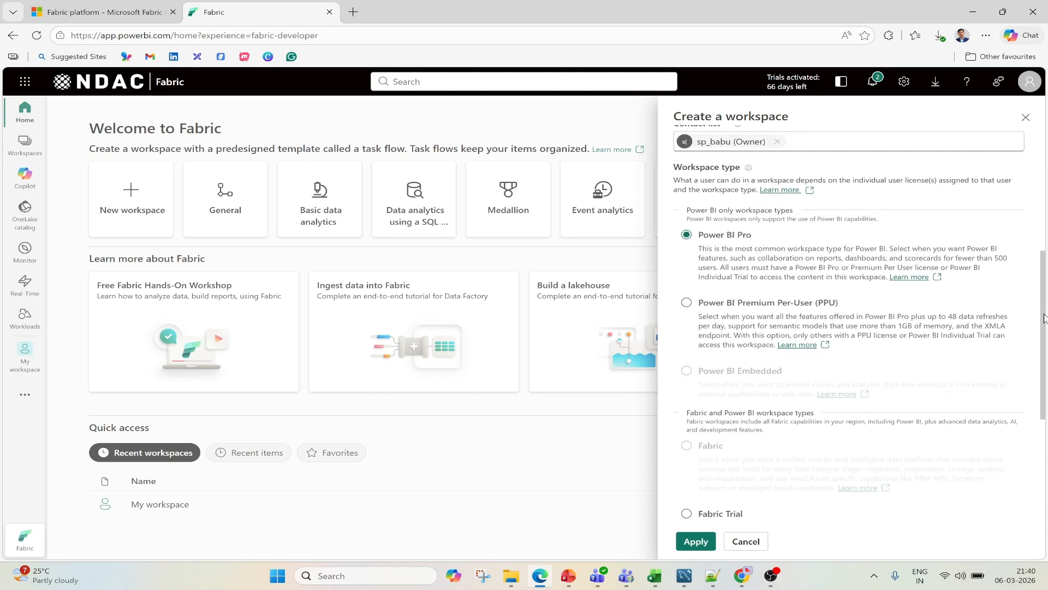
pyautogui.moveTo(1044, 314); pyautogui.dragTo(1044, 322)
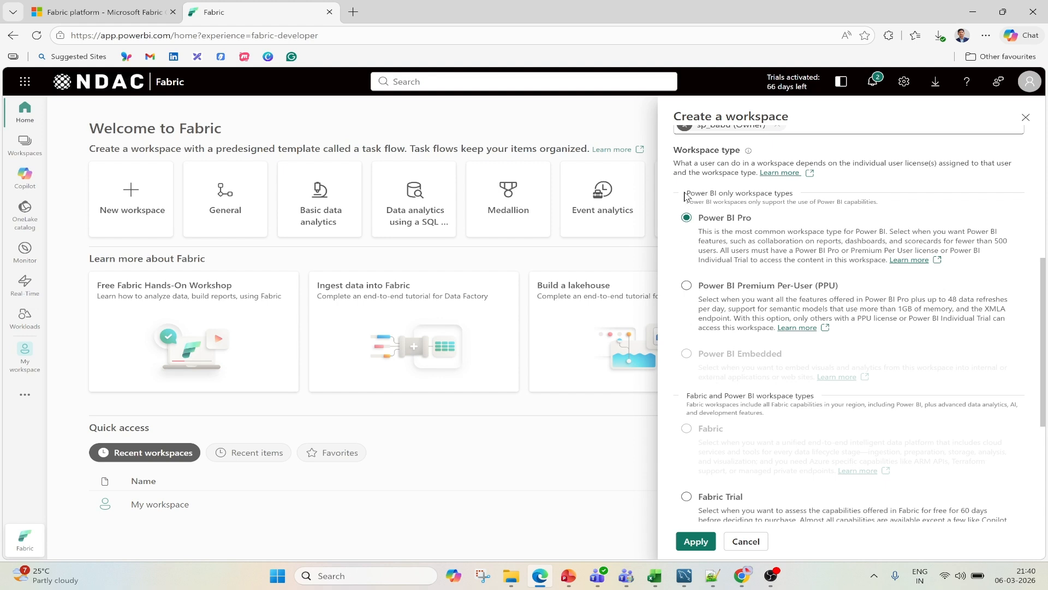
pyautogui.moveTo(686, 193); pyautogui.dragTo(794, 195)
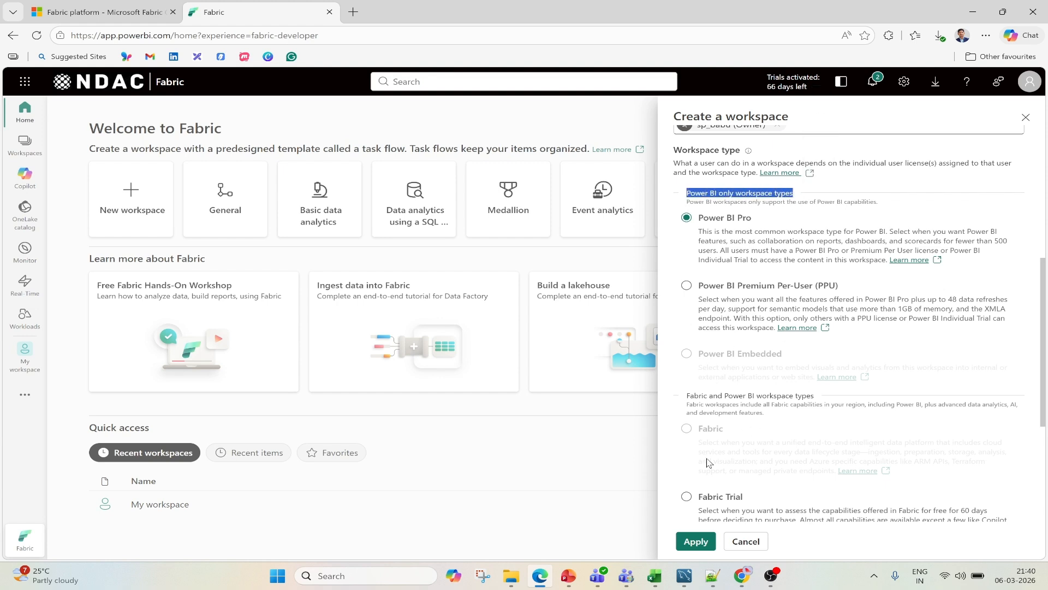
pyautogui.moveTo(686, 398); pyautogui.dragTo(818, 403)
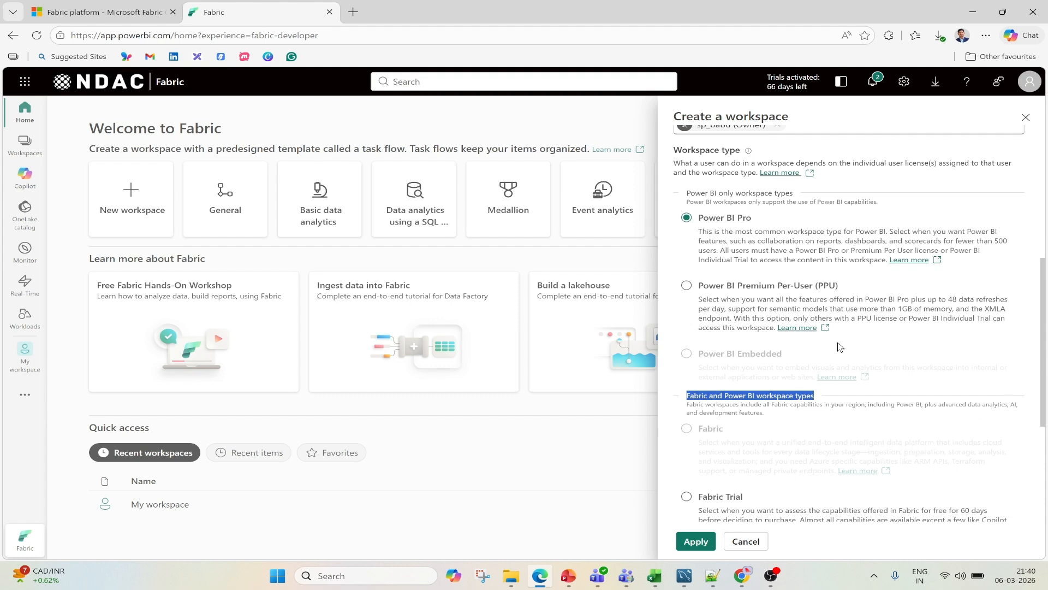
pyautogui.scroll(-2, 739, 424)
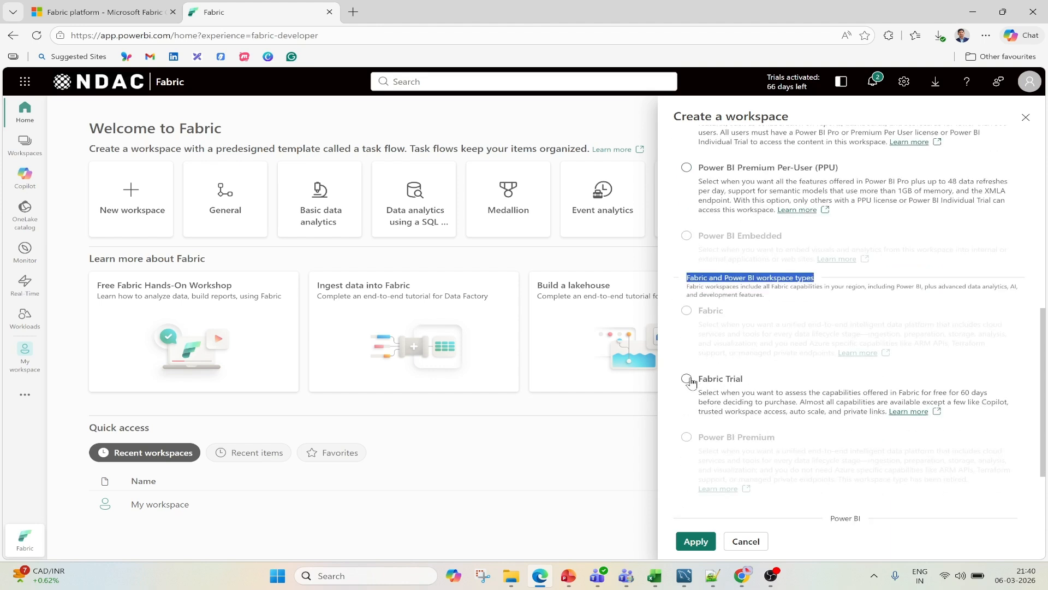
pyautogui.click(689, 382)
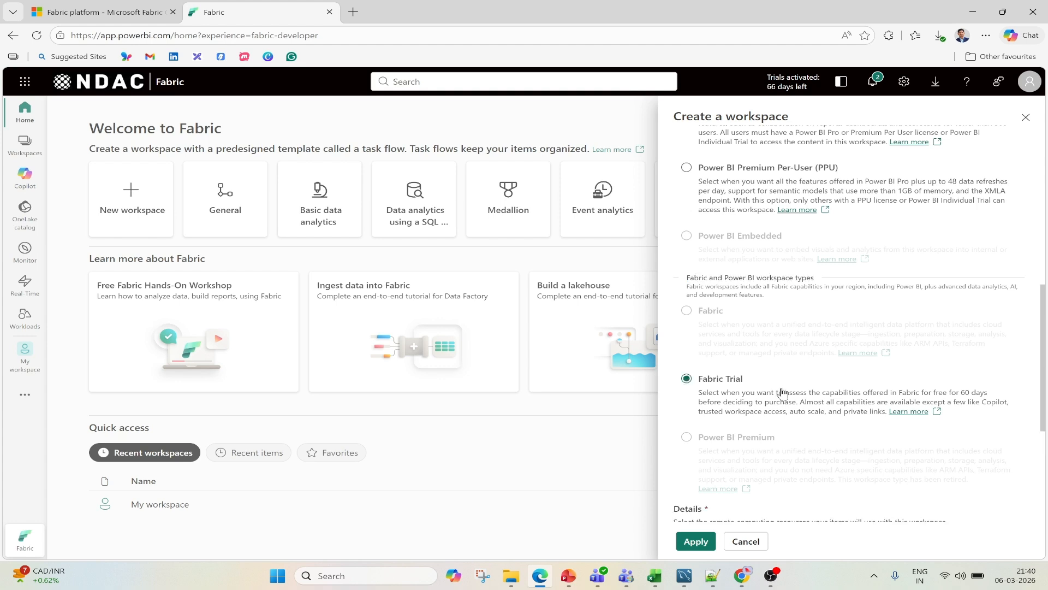
pyautogui.scroll(-3, 782, 392)
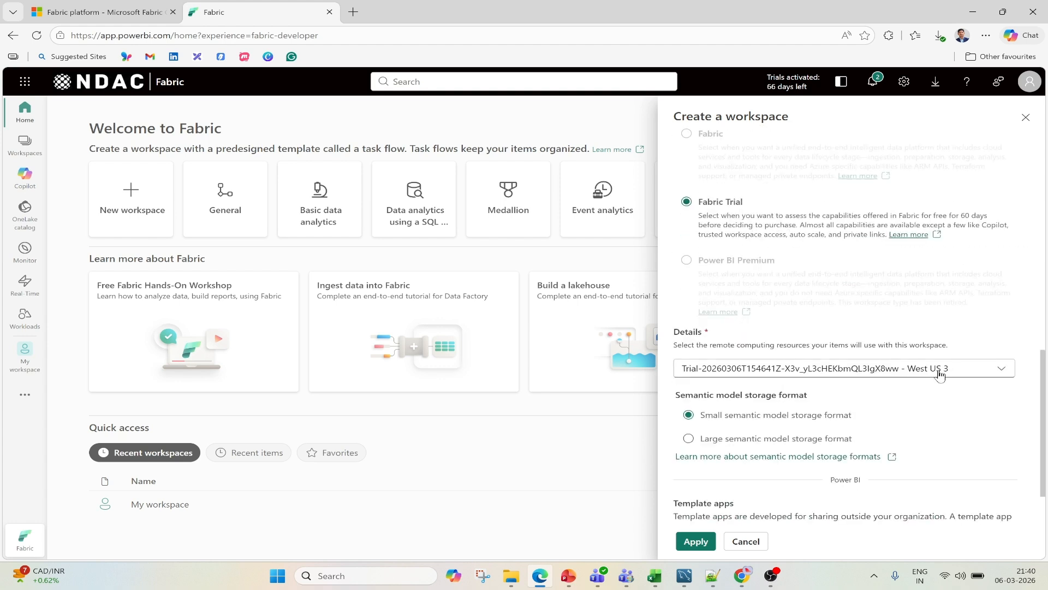
pyautogui.scroll(-1, 704, 481)
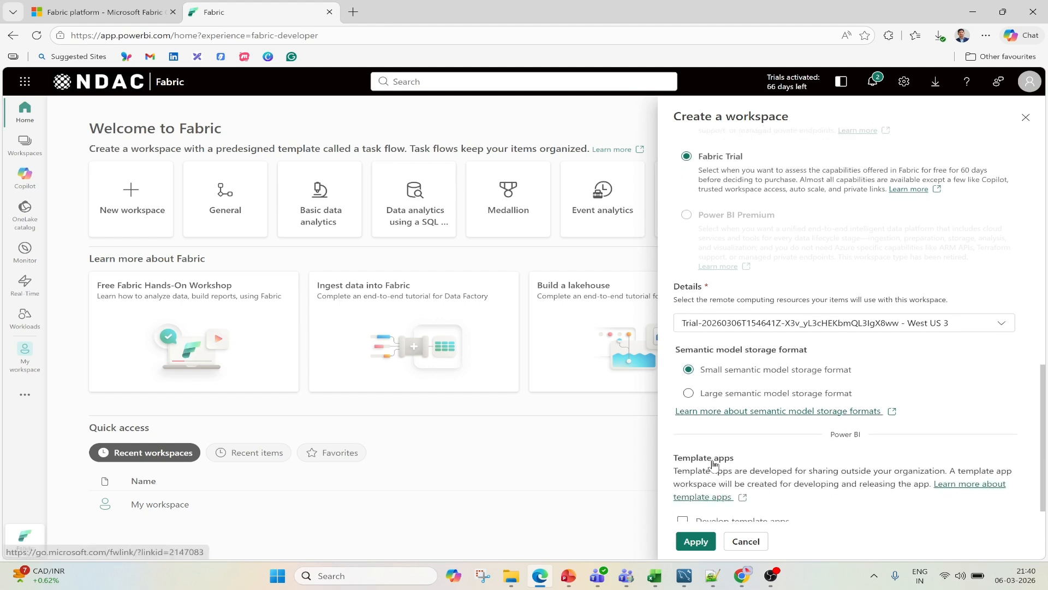
pyautogui.click(695, 541)
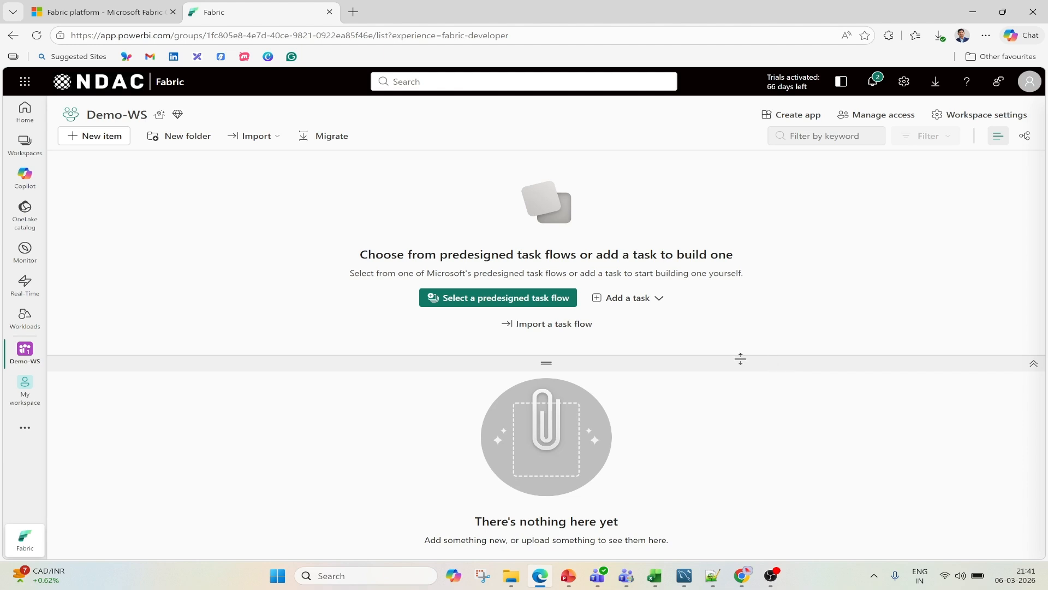
# - Collapse the task flow area of the Demo-WS workspace so that the item list fills the page
pyautogui.moveTo(561, 362); pyautogui.dragTo(552, 174)
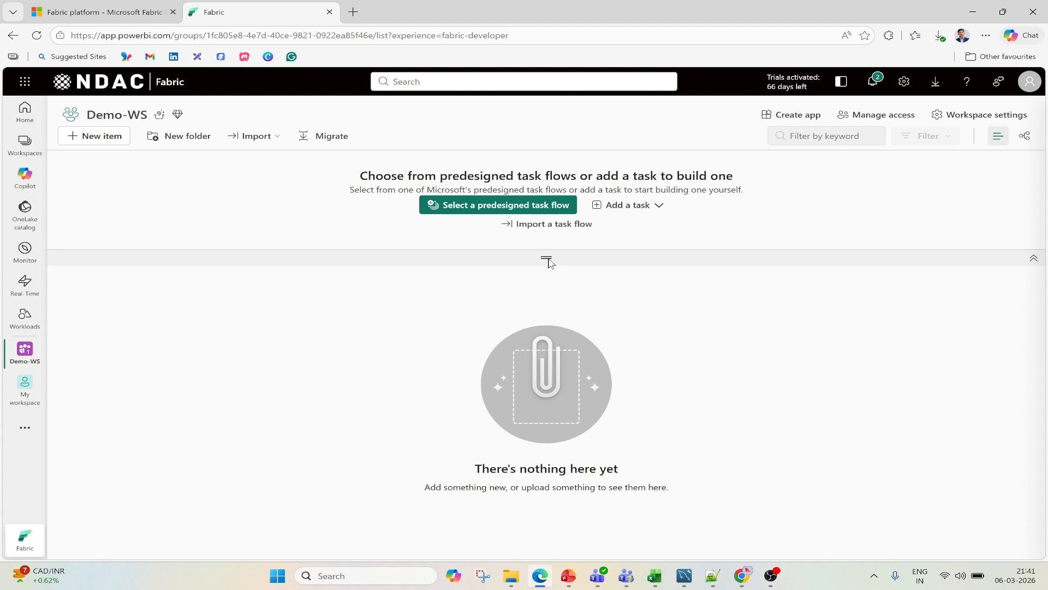
pyautogui.moveTo(548, 260); pyautogui.dragTo(548, 174)
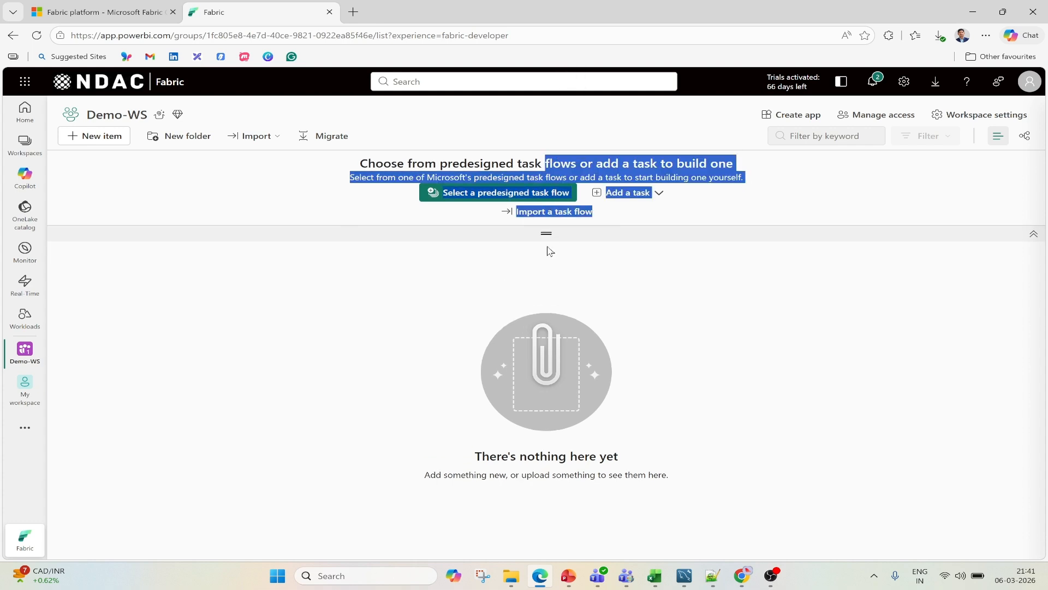
pyautogui.moveTo(548, 234); pyautogui.dragTo(547, 159)
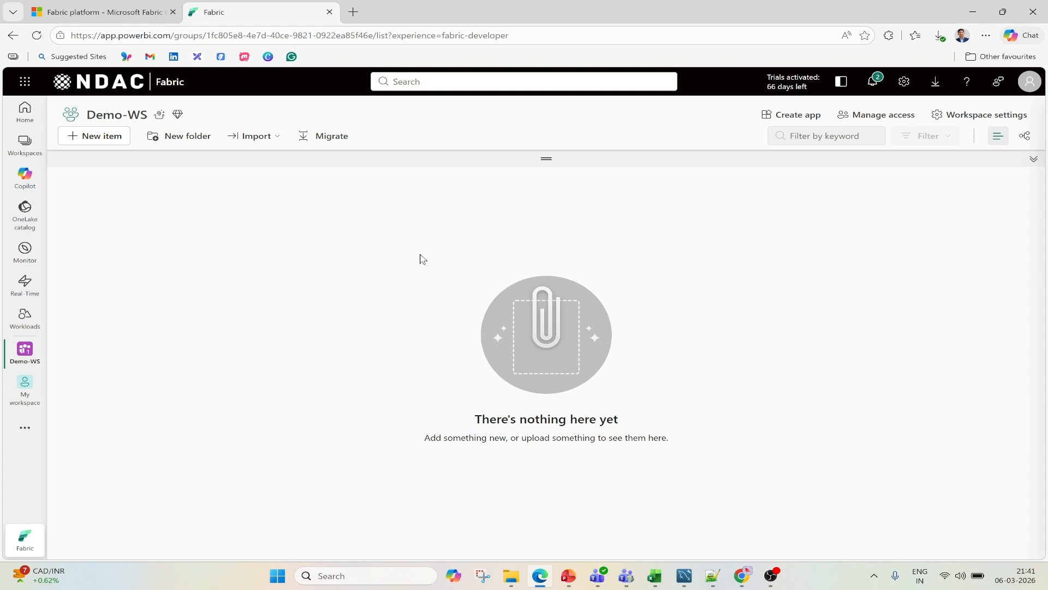
# - Browse the new item types and create a lakehouse named Demo_LH1 in the Demo-WS workspace
pyautogui.click(103, 141)
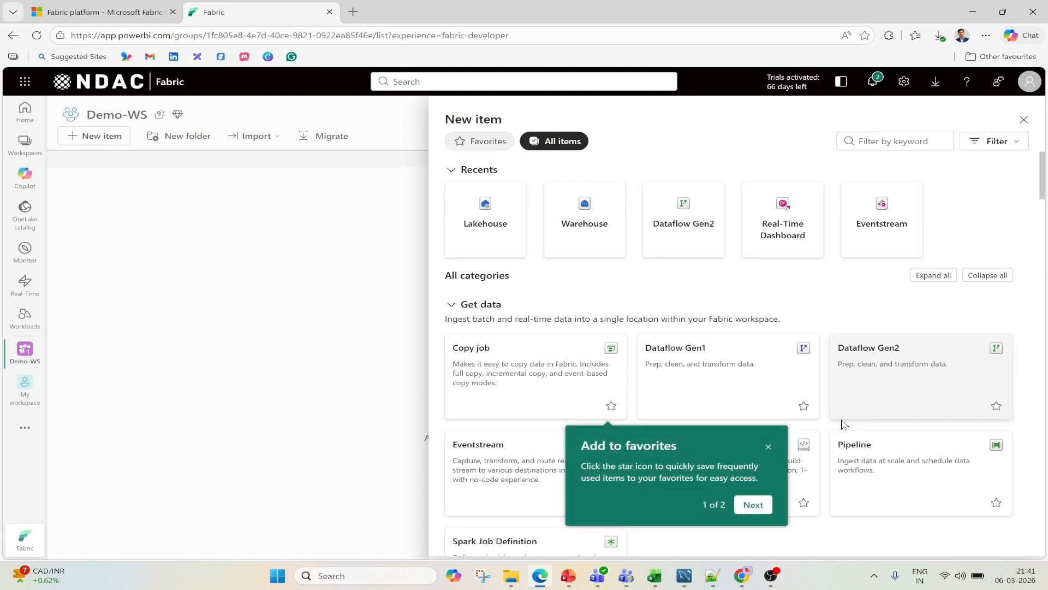
pyautogui.click(770, 447)
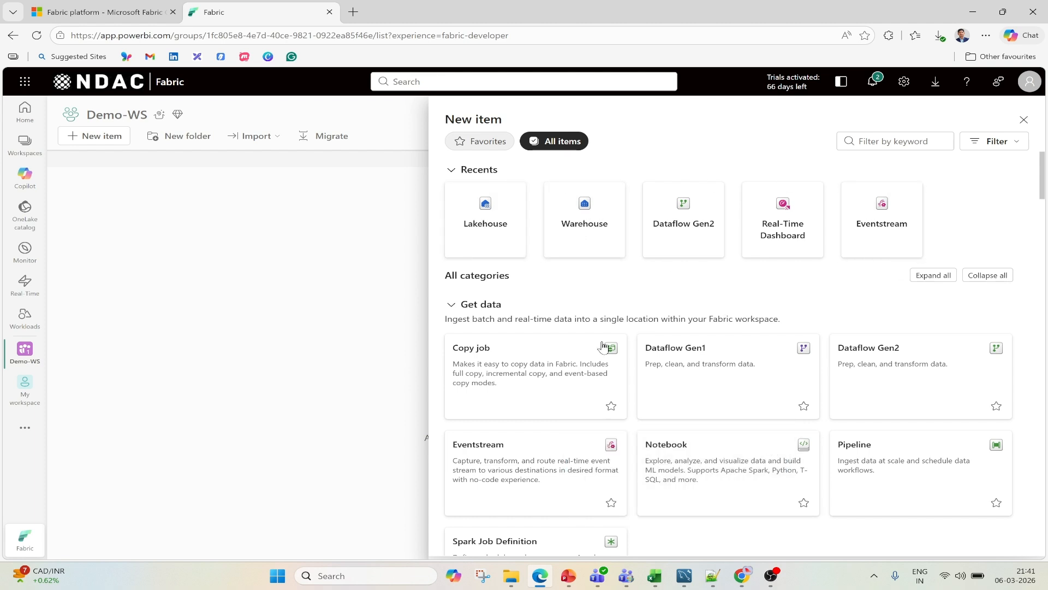
pyautogui.click(612, 407)
pyautogui.scroll(-4, 675, 286)
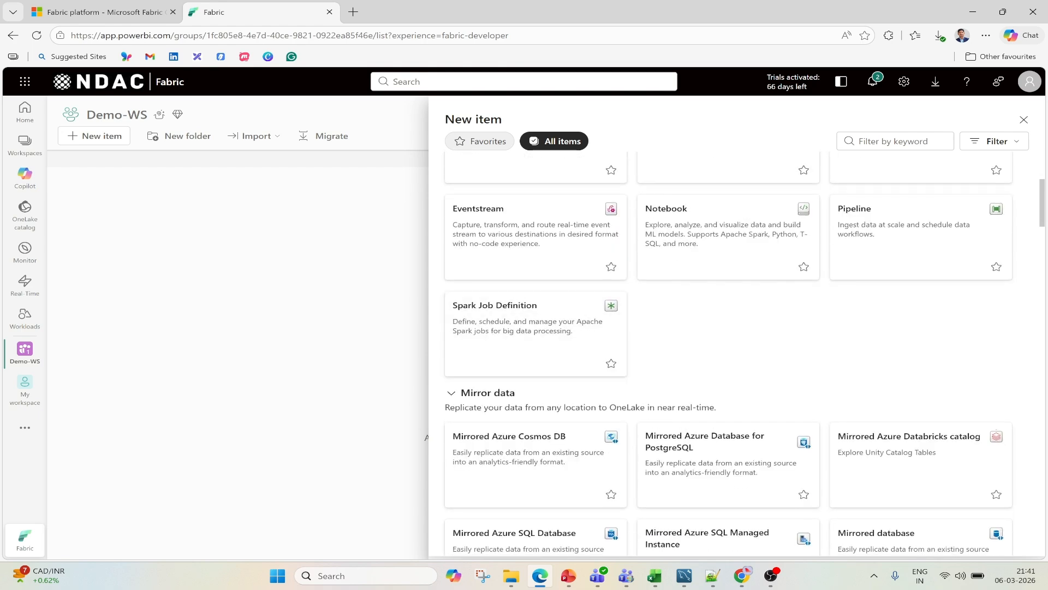
pyautogui.scroll(-8, 672, 396)
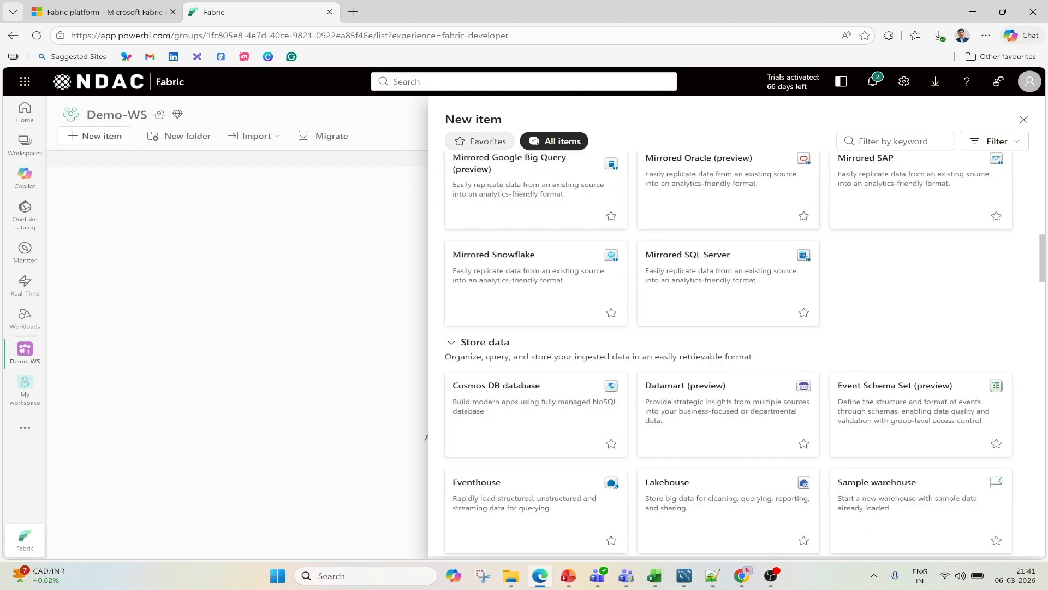
pyautogui.scroll(12, 699, 328)
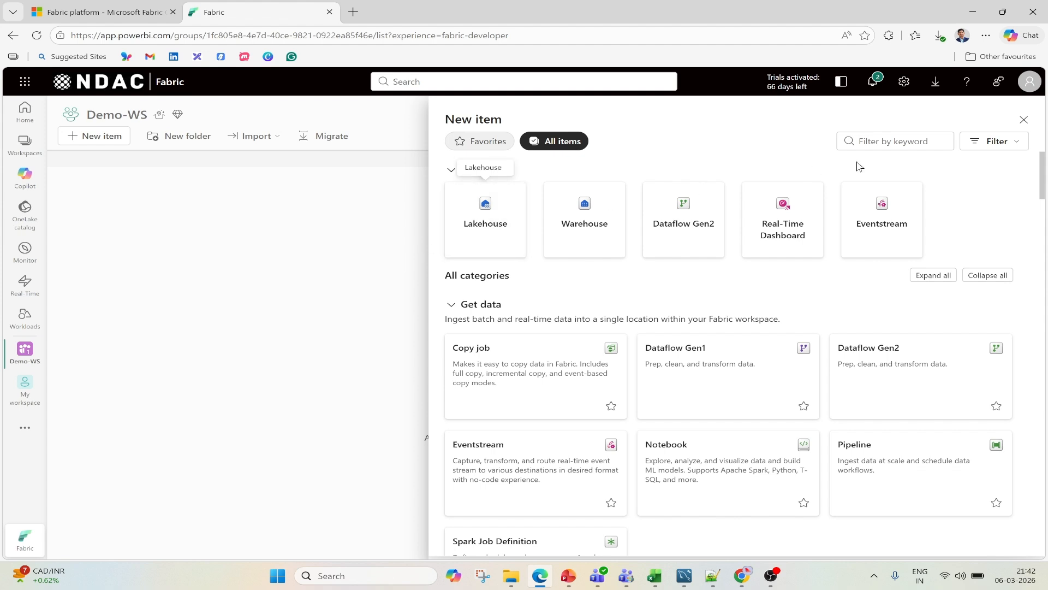
pyautogui.click(485, 218)
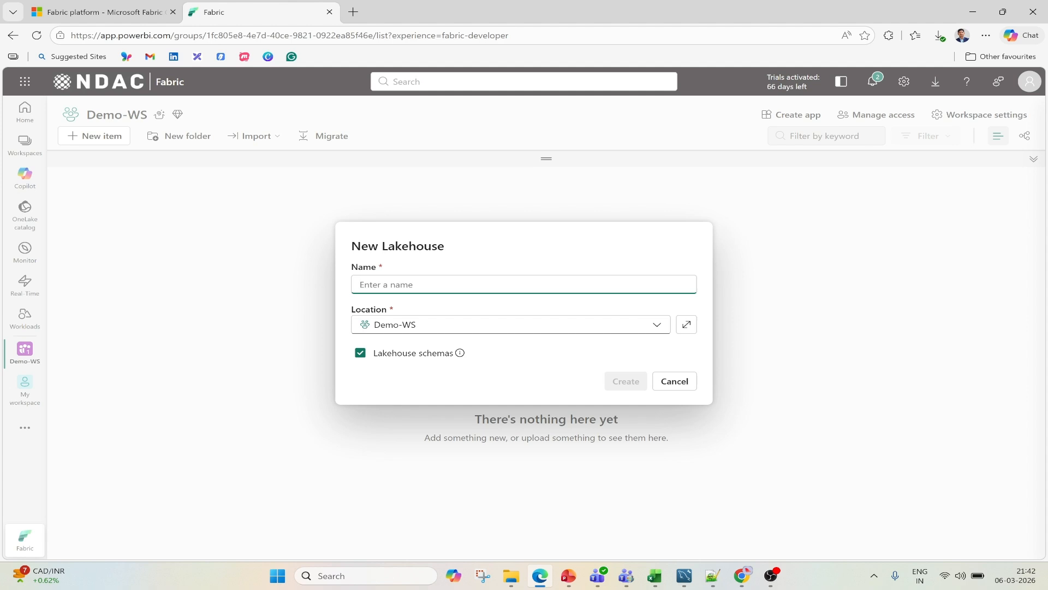
pyautogui.write('Demo')
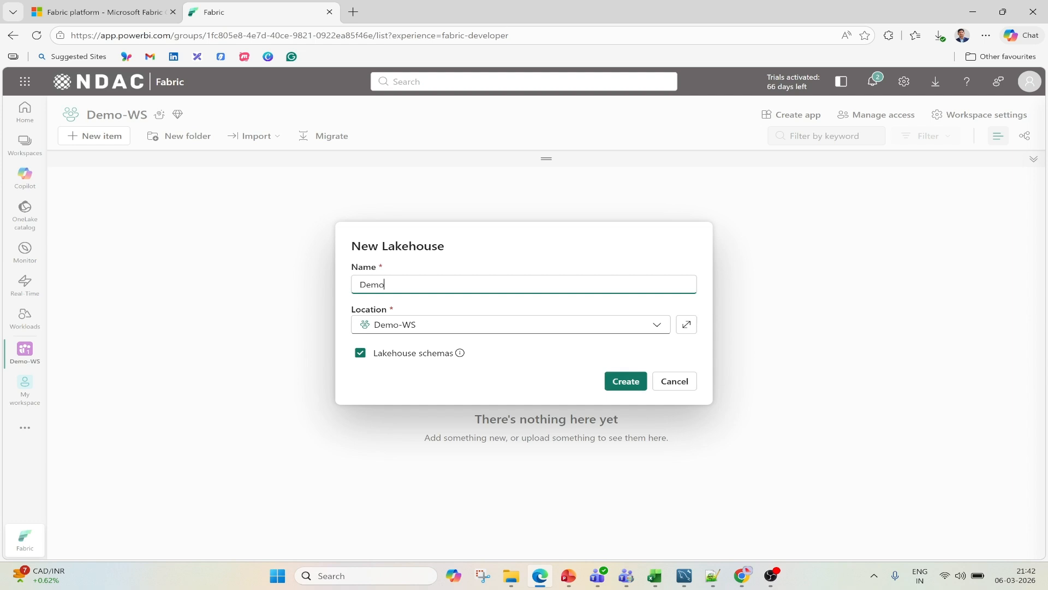
pyautogui.write('_LH1')
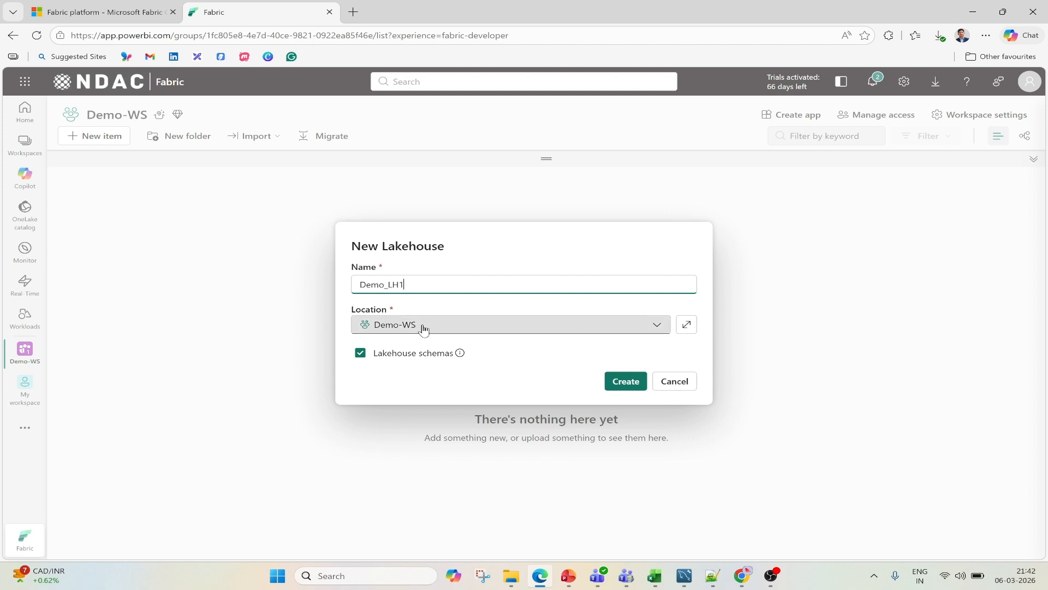
pyautogui.moveTo(459, 354)
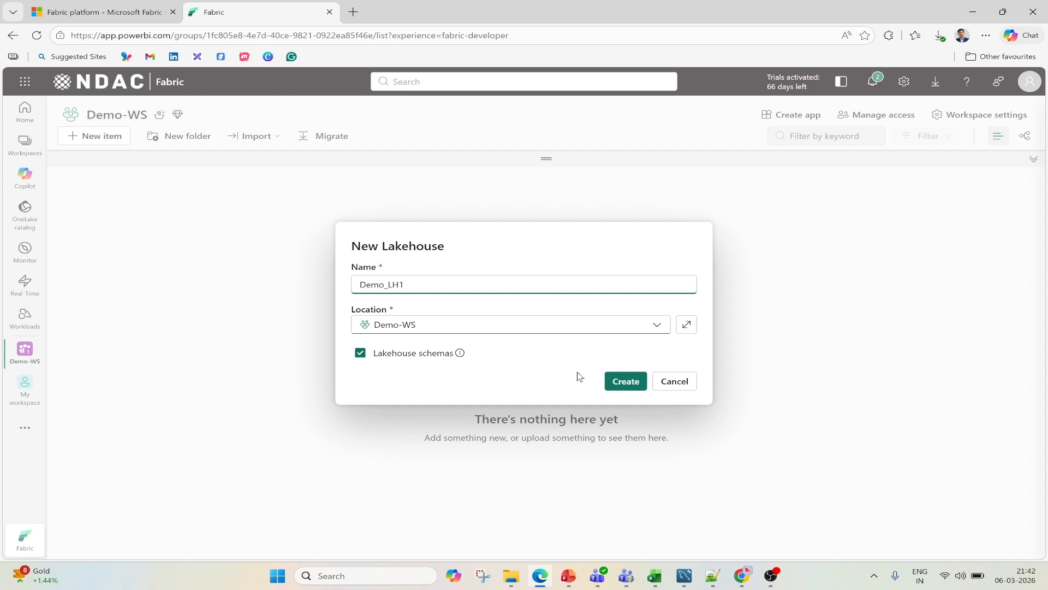
pyautogui.click(639, 385)
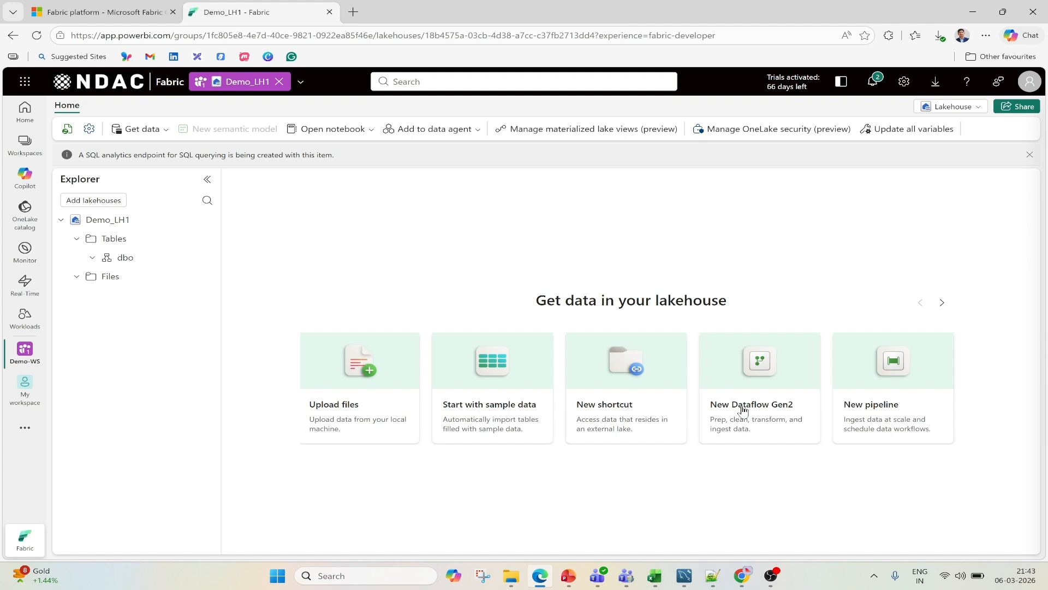
# - View the remaining options for getting data into the lakehouse and return to the first set
pyautogui.click(942, 302)
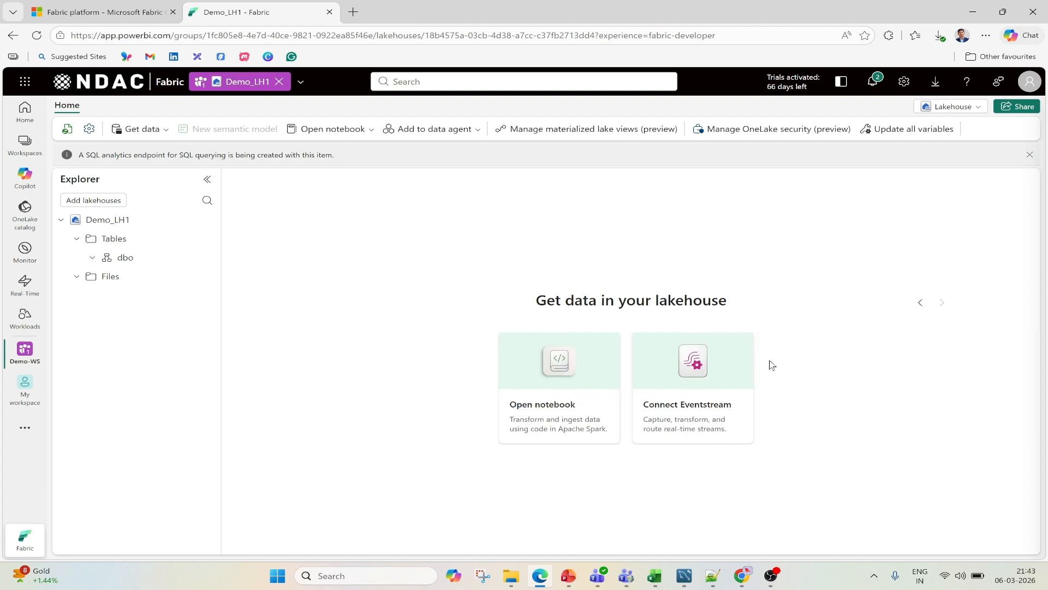
pyautogui.click(921, 302)
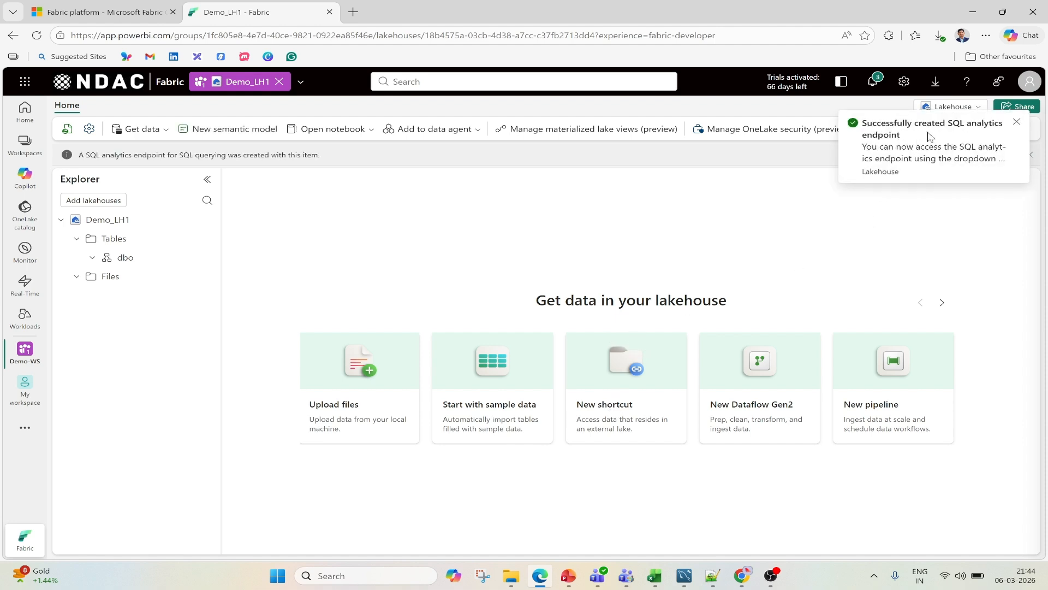
# - Dismiss the endpoint notification and create a subfolder named datasets under the Files section of Demo_LH1
pyautogui.click(1015, 124)
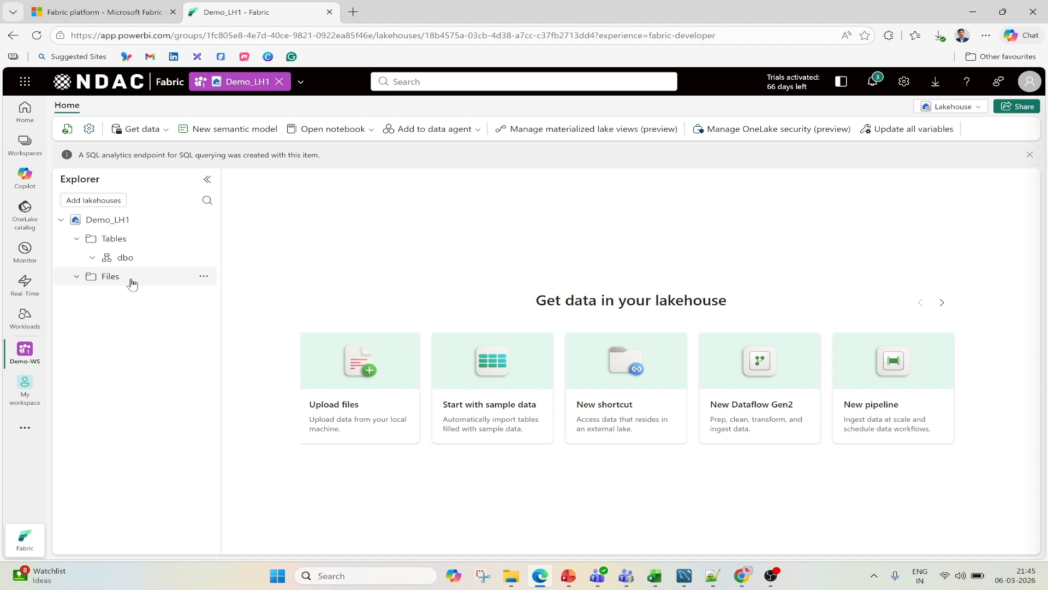
pyautogui.click(203, 279)
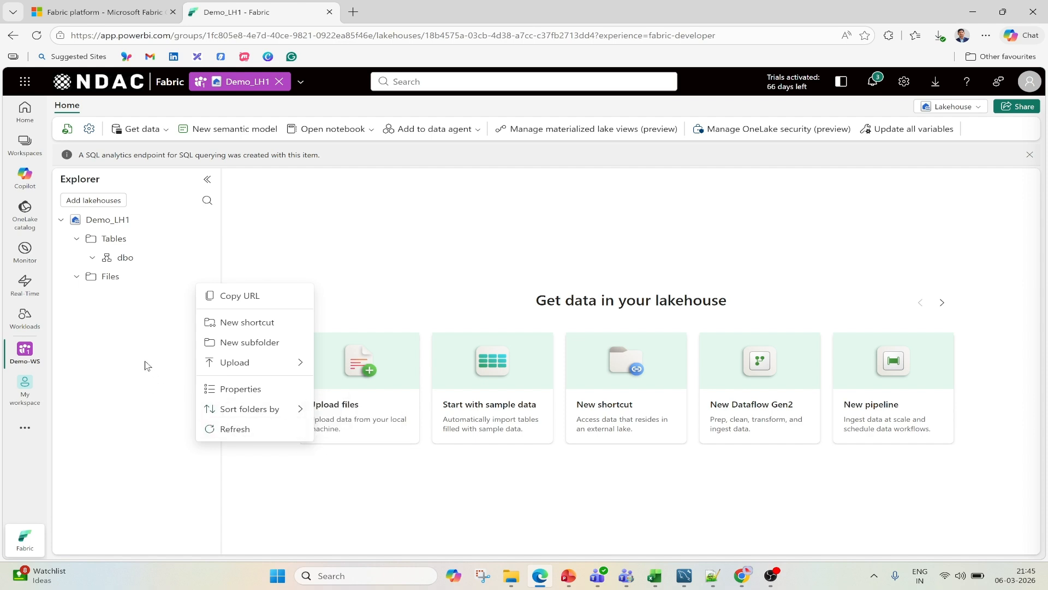
pyautogui.click(264, 347)
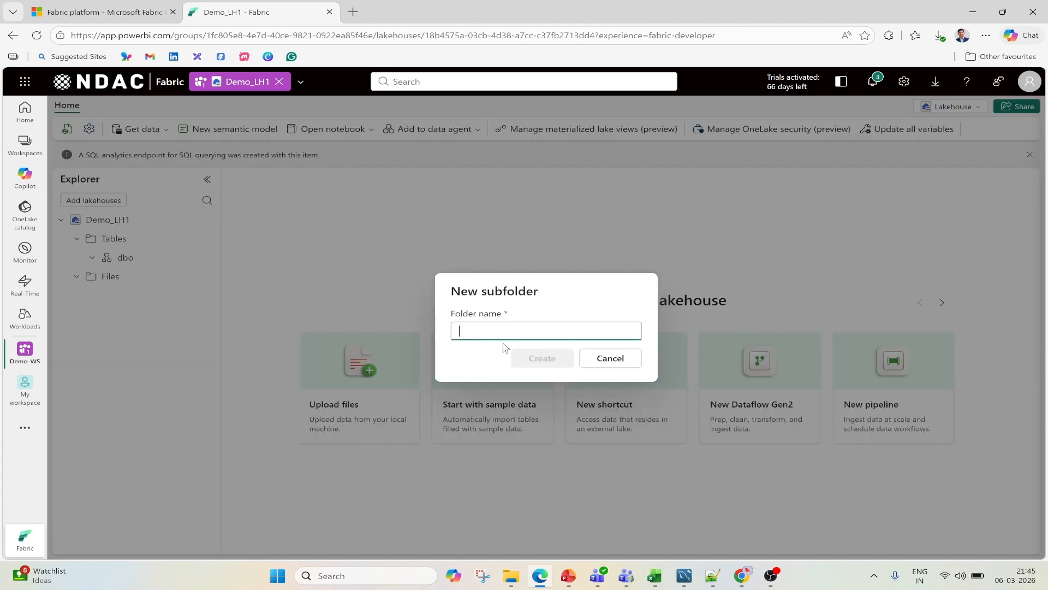
pyautogui.write('datasets')
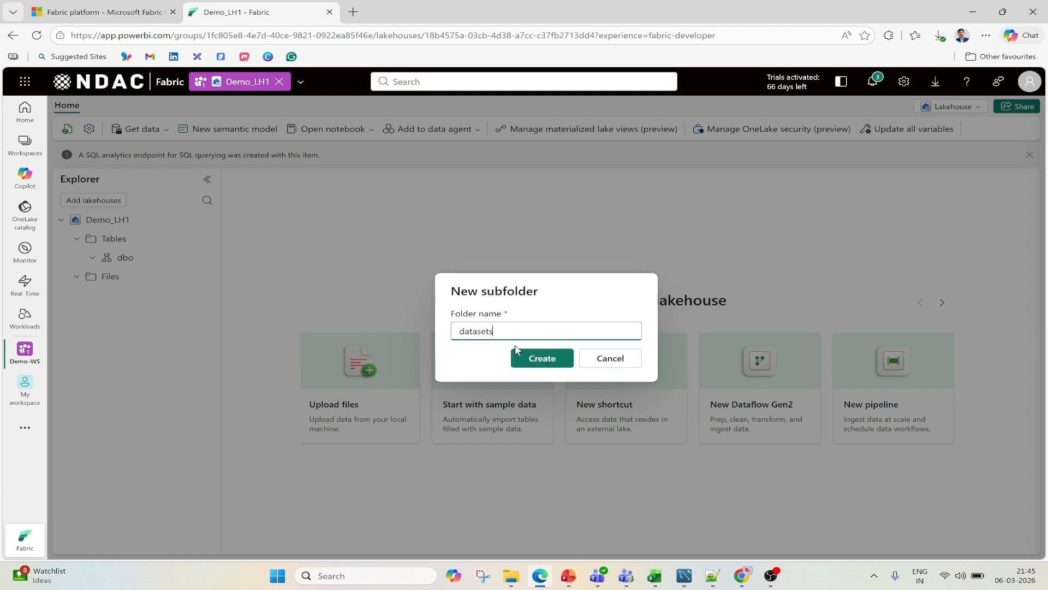
pyautogui.click(525, 356)
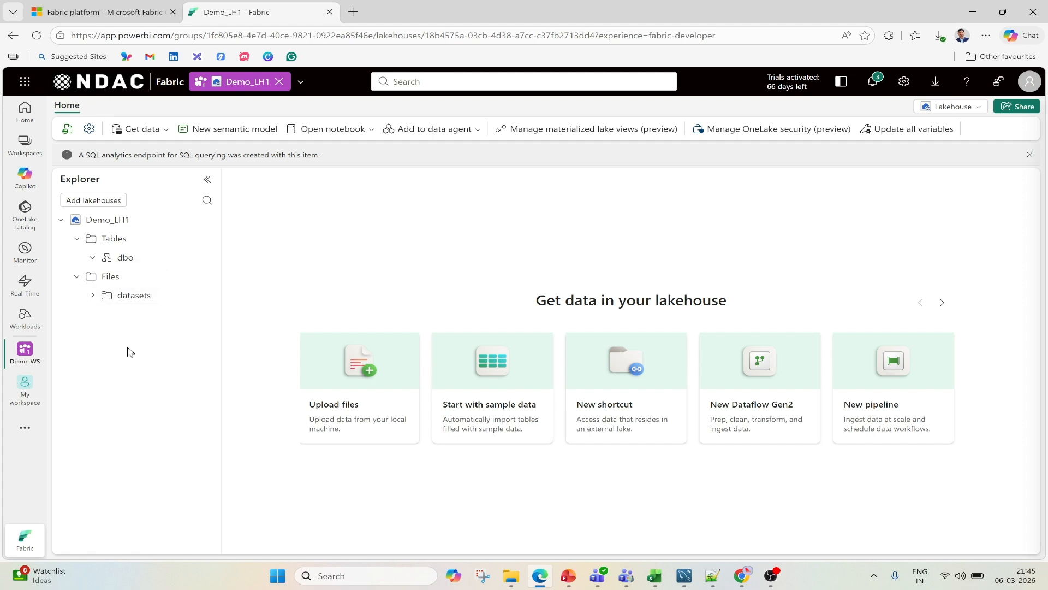
# - Upload the local file Bike_Sales_Data.csv into the datasets folder without the overwrite option, and close the upload pane
pyautogui.click(139, 300)
pyautogui.click(204, 296)
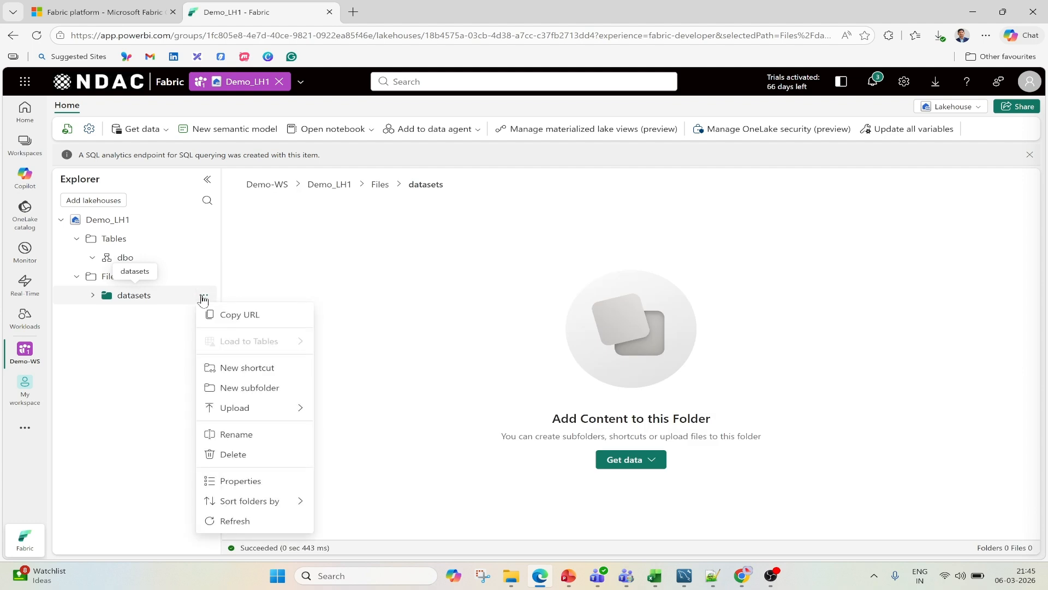
pyautogui.click(369, 251)
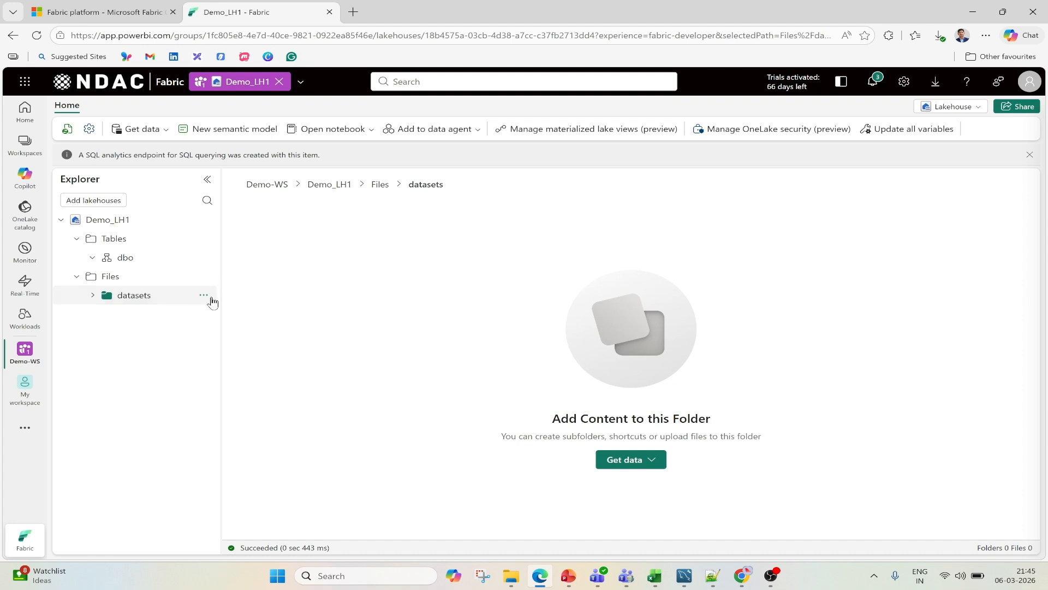
pyautogui.click(204, 296)
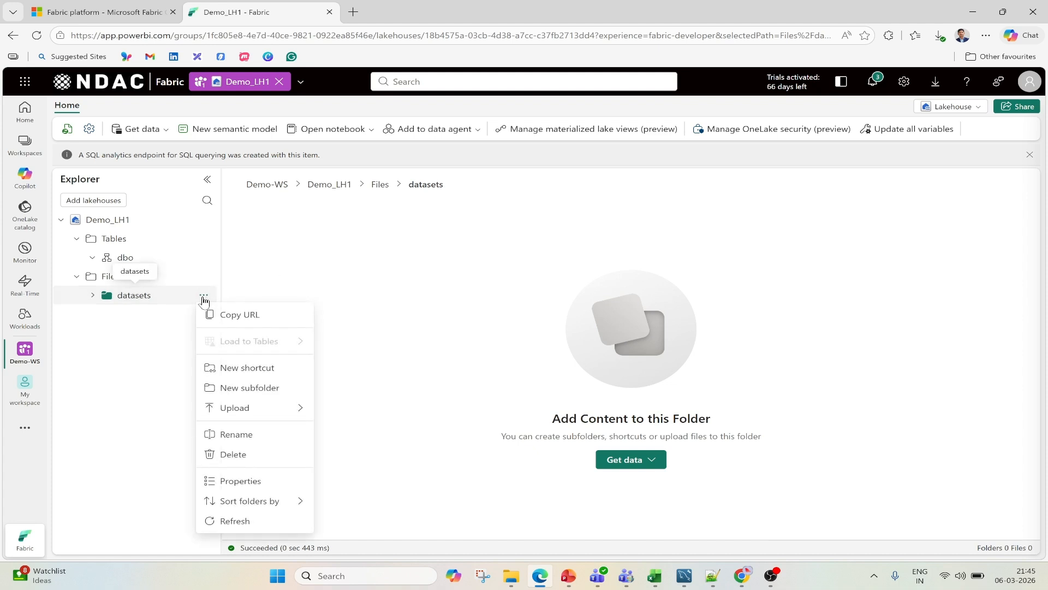
pyautogui.moveTo(276, 414)
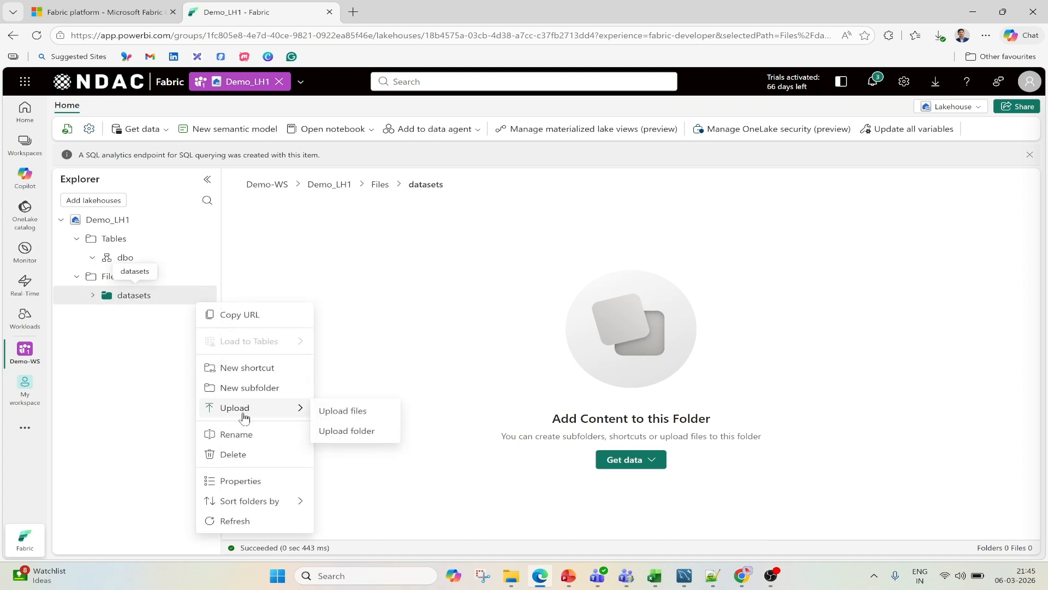
pyautogui.click(354, 418)
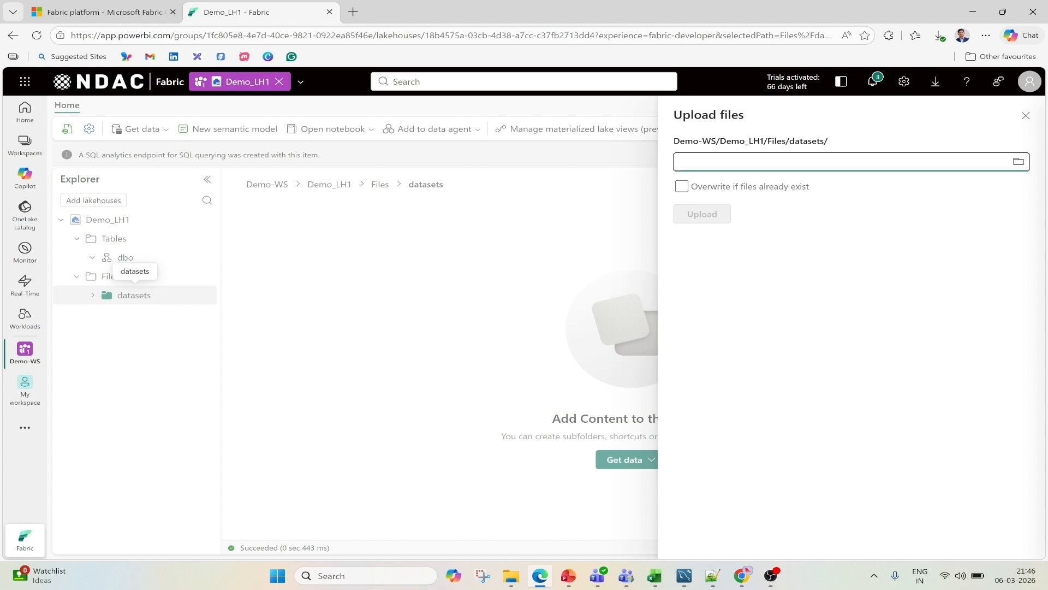
pyautogui.click(1019, 162)
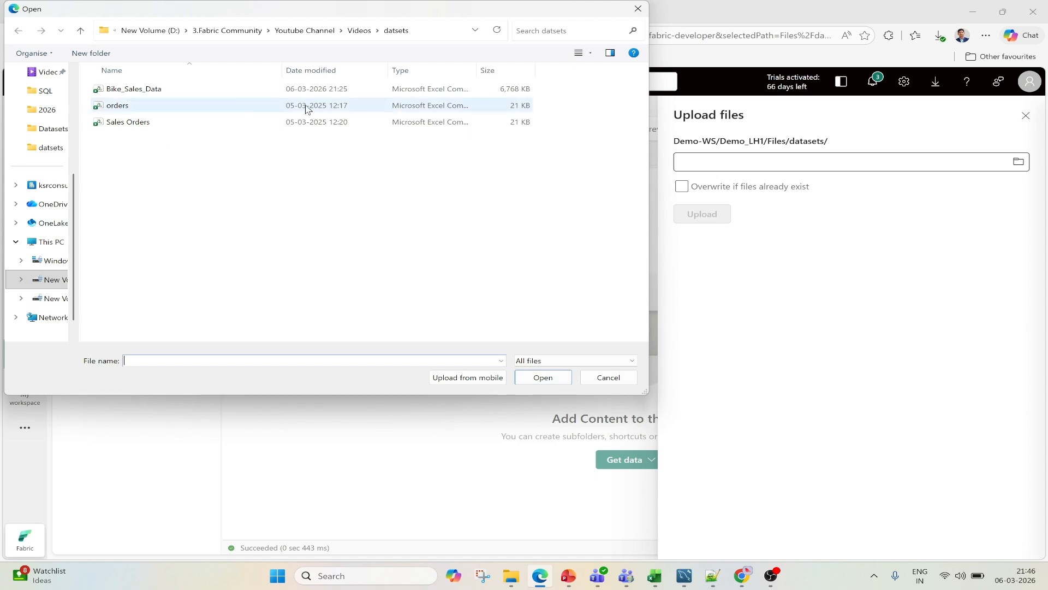
pyautogui.moveTo(477, 70); pyautogui.dragTo(572, 70)
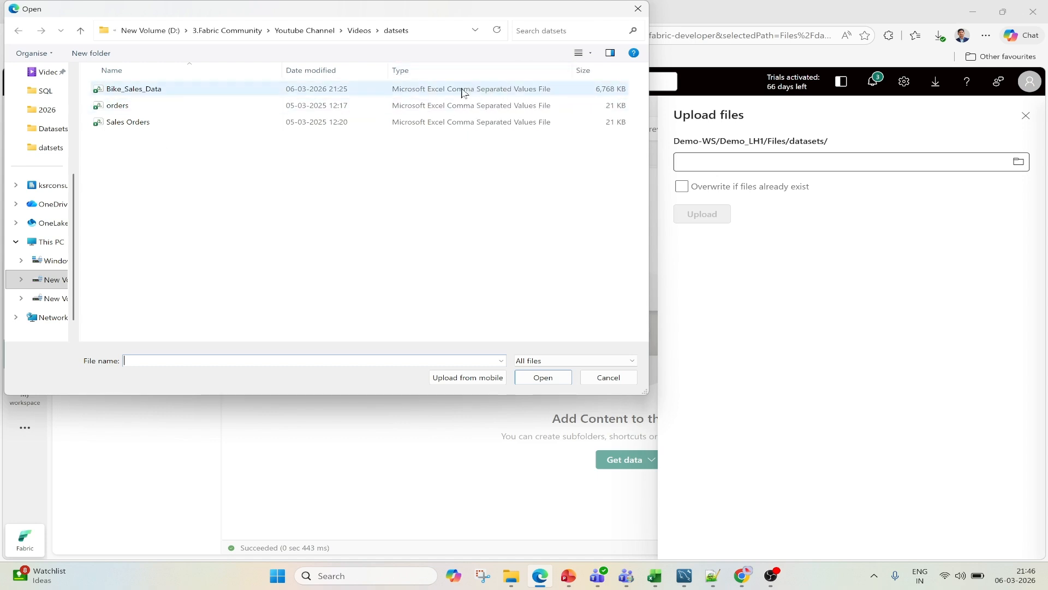
pyautogui.click(152, 95)
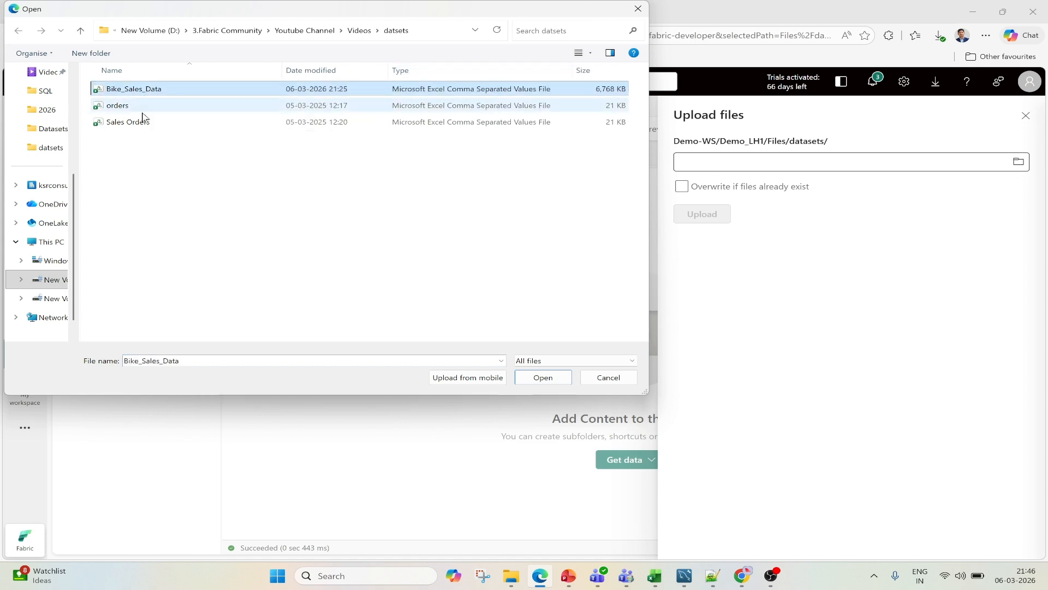
pyautogui.click(543, 378)
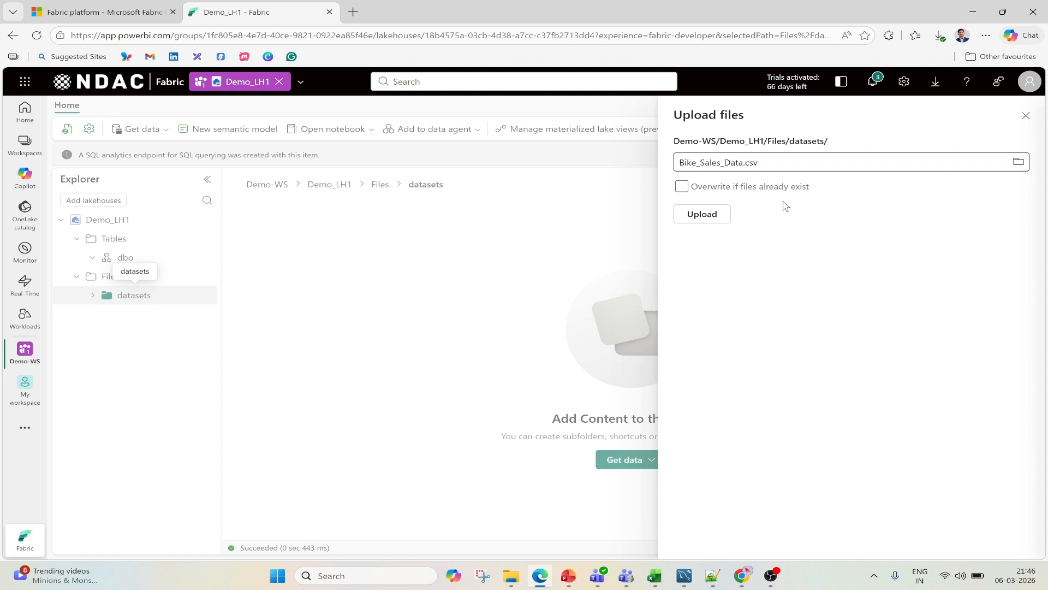
pyautogui.click(707, 217)
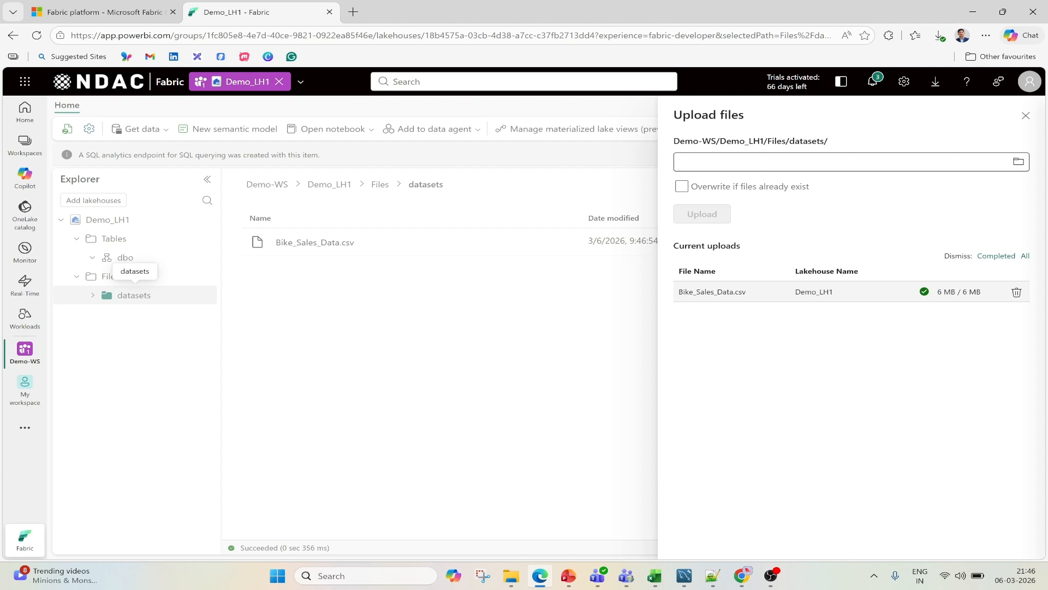
pyautogui.click(1026, 116)
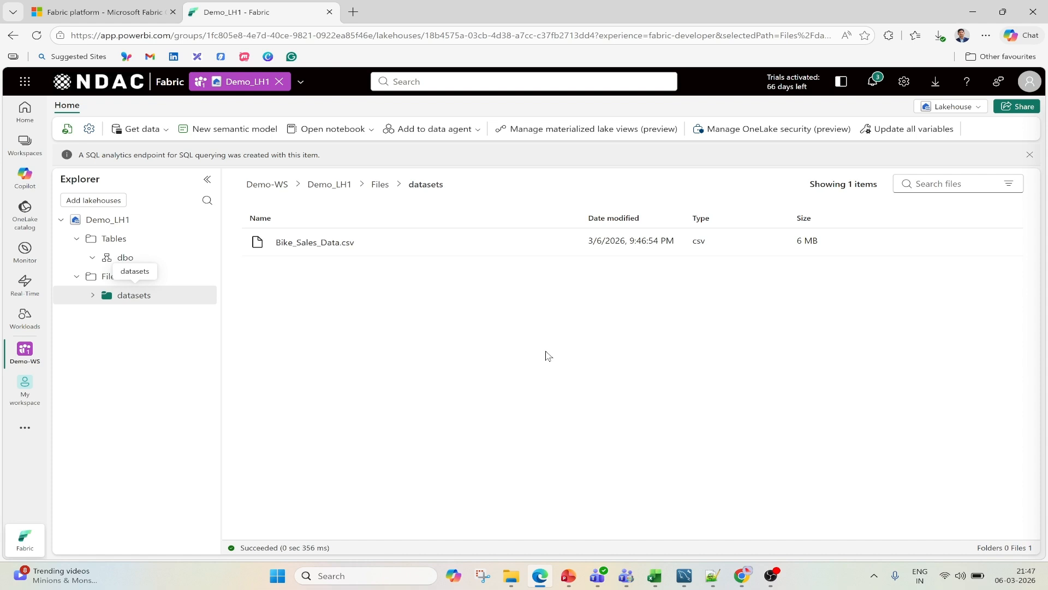
# - Preview the contents of Bike_Sales_Data.csv and return to the Files level of the lakehouse
pyautogui.click(314, 242)
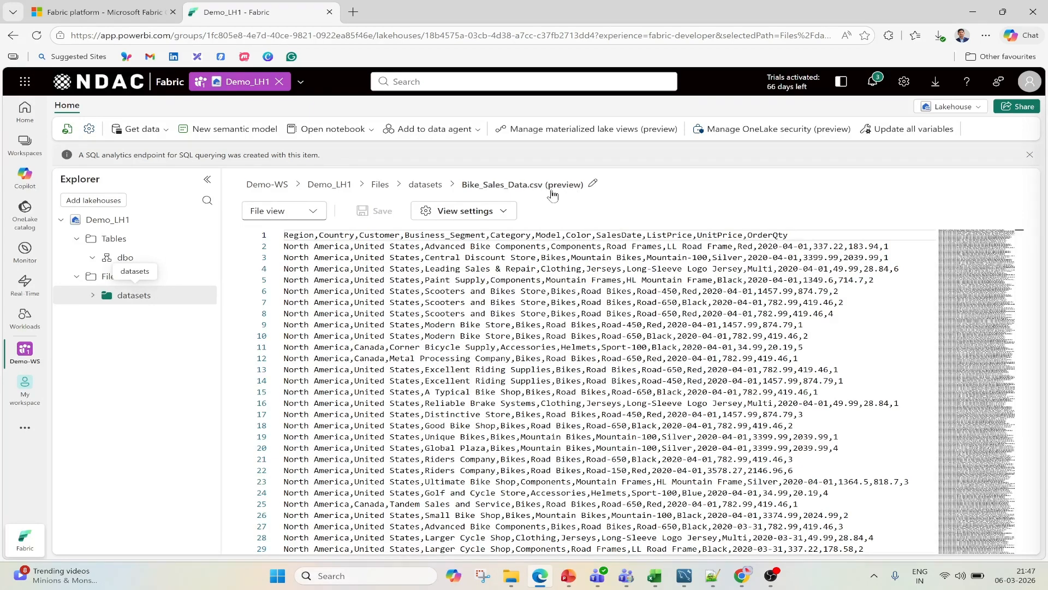
pyautogui.click(426, 184)
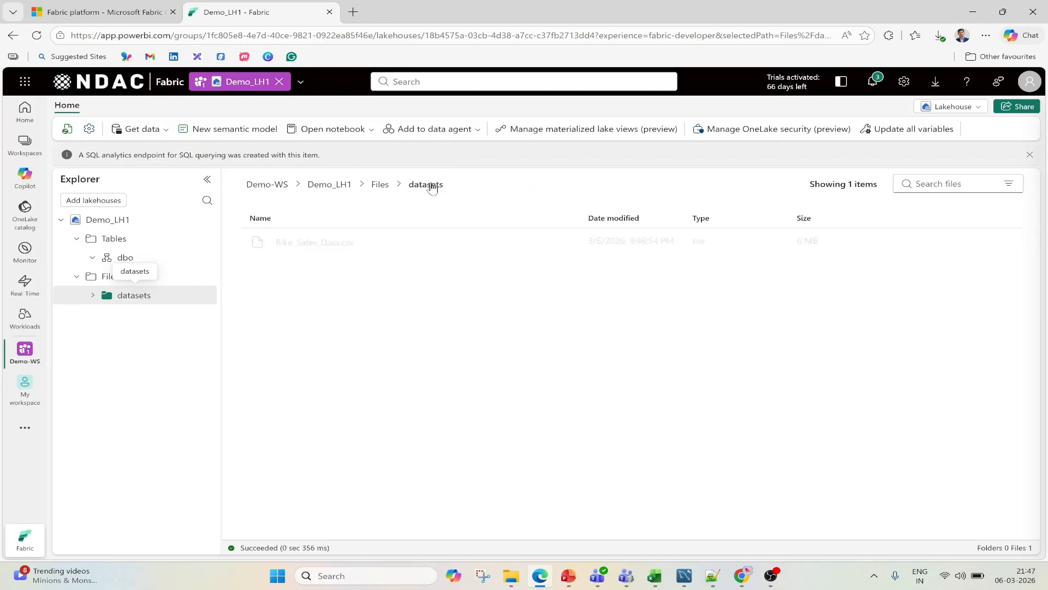
pyautogui.click(380, 185)
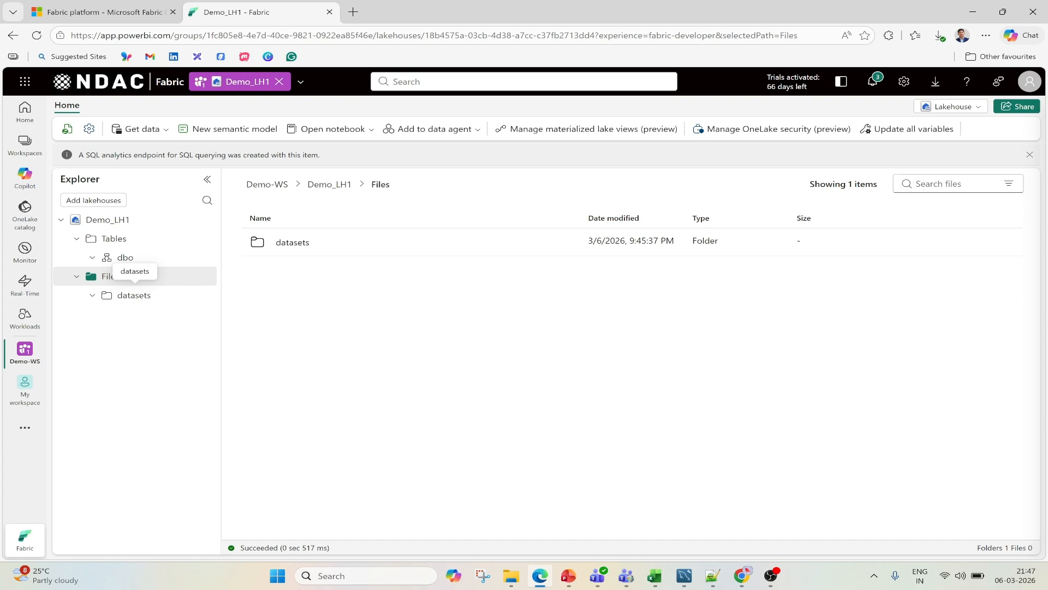
# - Switch Demo_LH1 to its SQL analytics endpoint and expand the dbo schema's Tables folder to check its contents
pyautogui.click(981, 111)
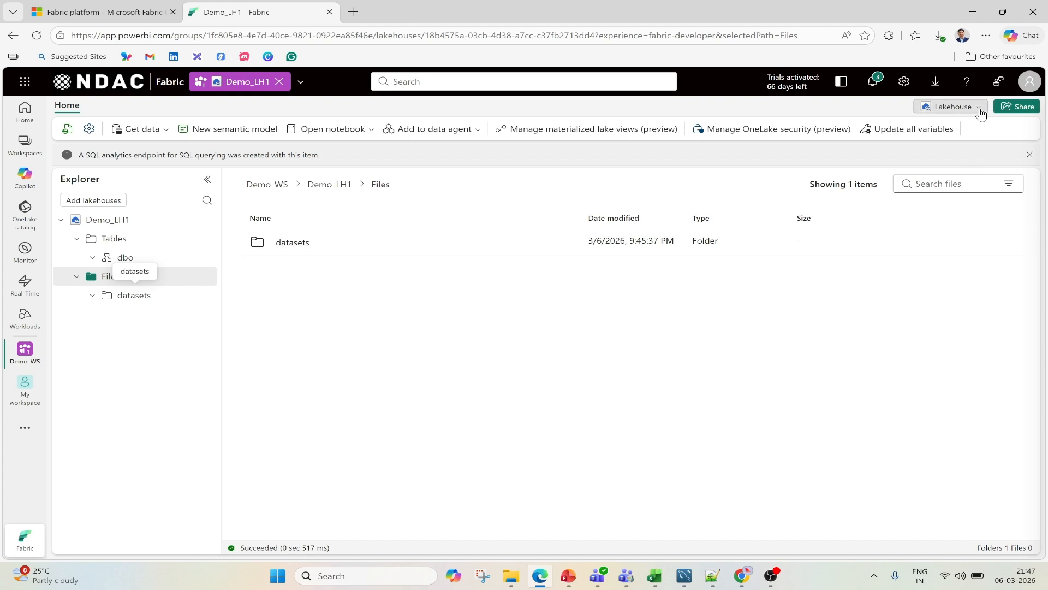
pyautogui.click(883, 170)
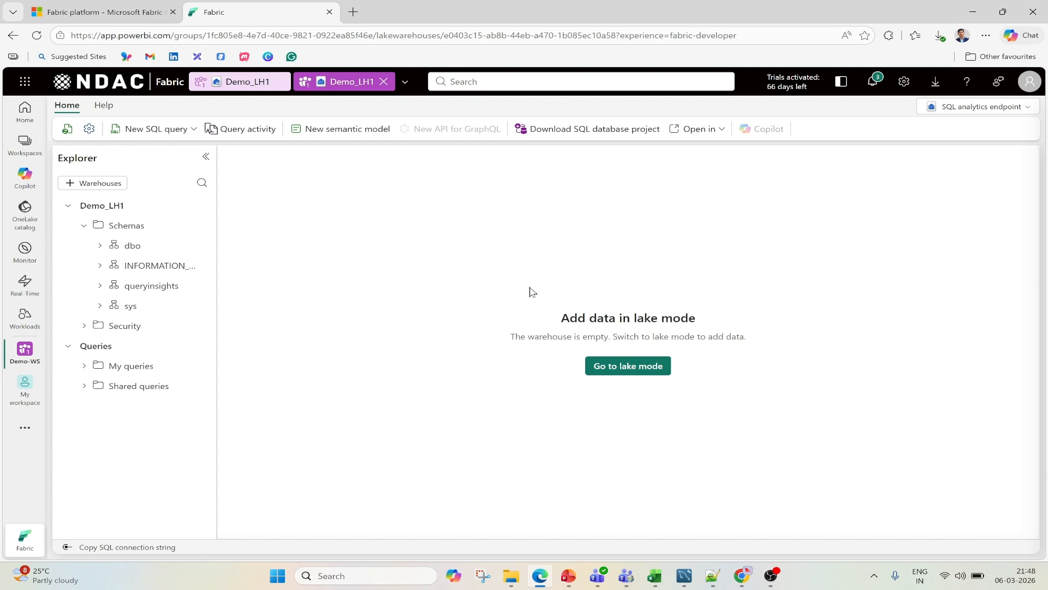
pyautogui.click(100, 247)
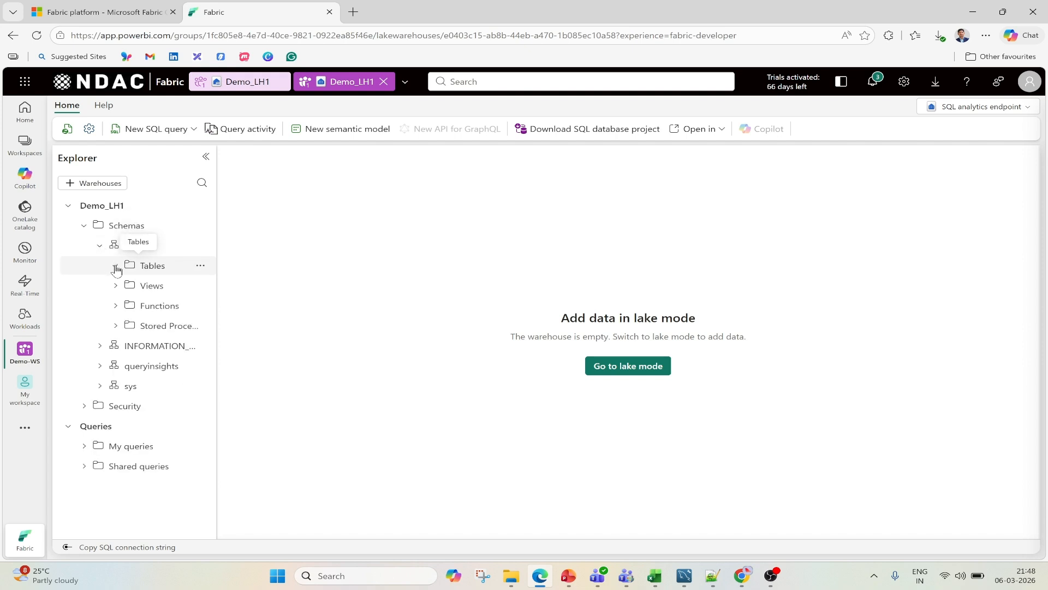
pyautogui.click(116, 266)
# - Back in the lakehouse view, load Bike_Sales_Data.csv into a new dbo table named bike_sales_data, using headers as column names and a comma separator
pyautogui.click(239, 82)
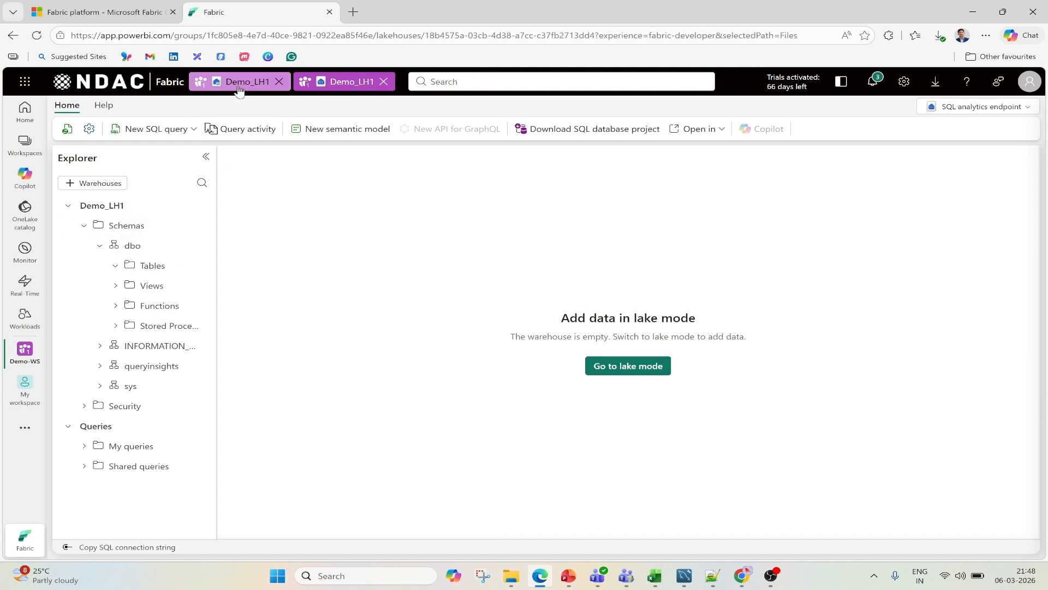
pyautogui.click(520, 354)
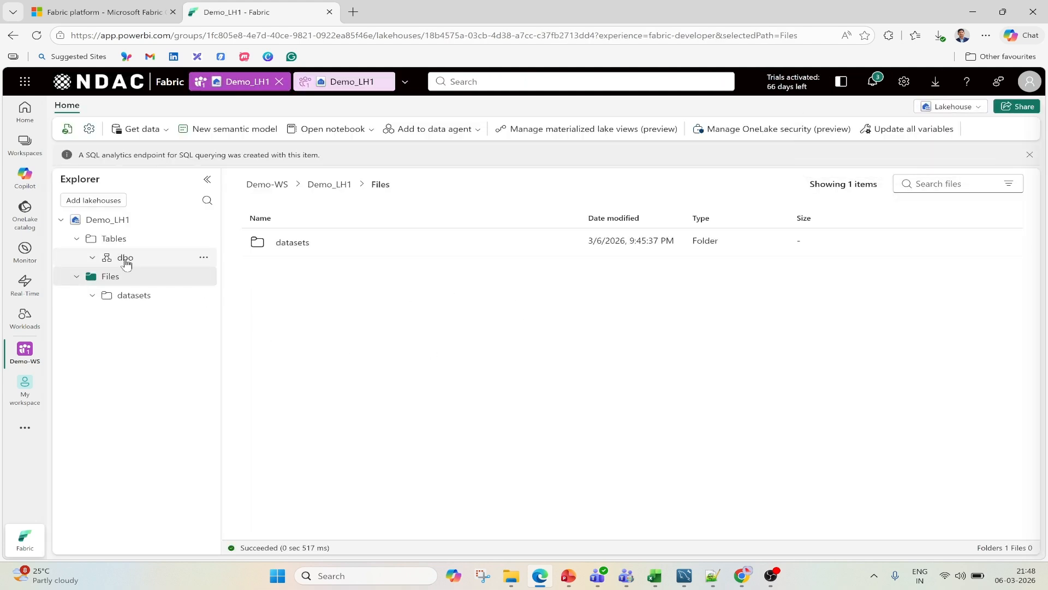
pyautogui.click(92, 258)
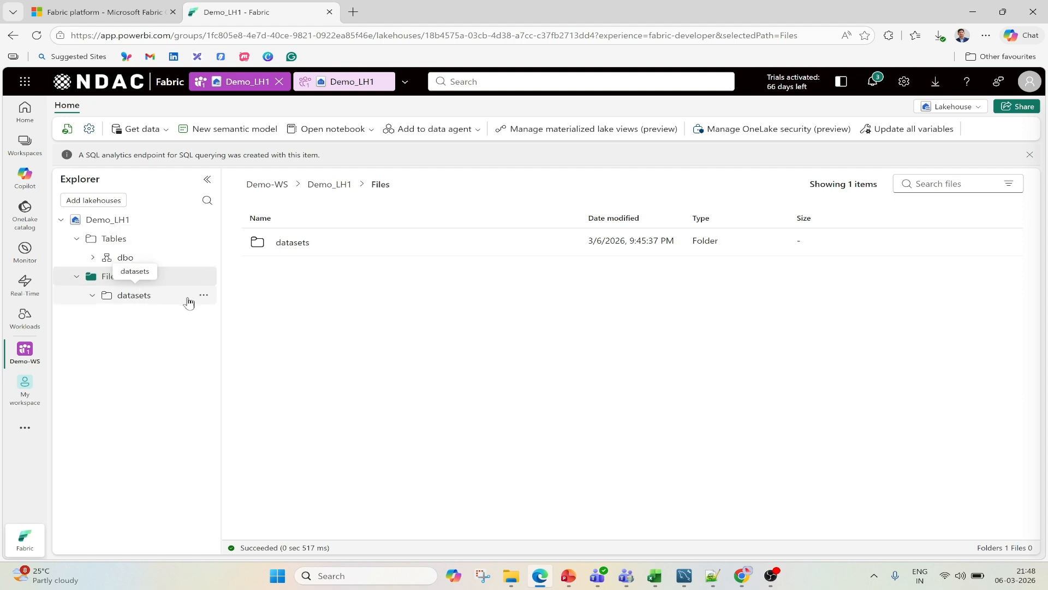
pyautogui.click(292, 249)
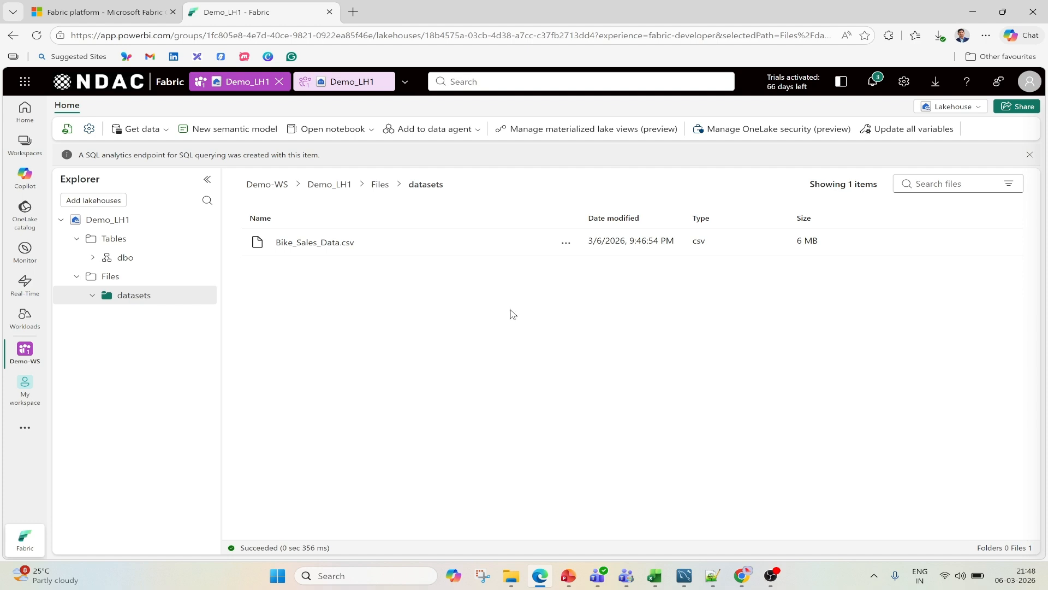
pyautogui.click(566, 244)
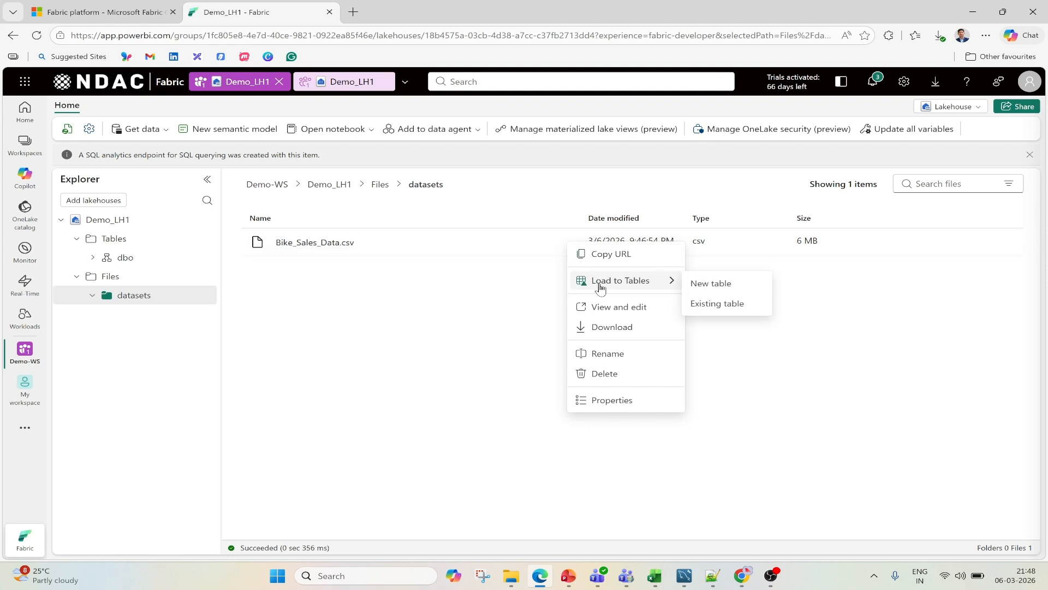
pyautogui.click(708, 282)
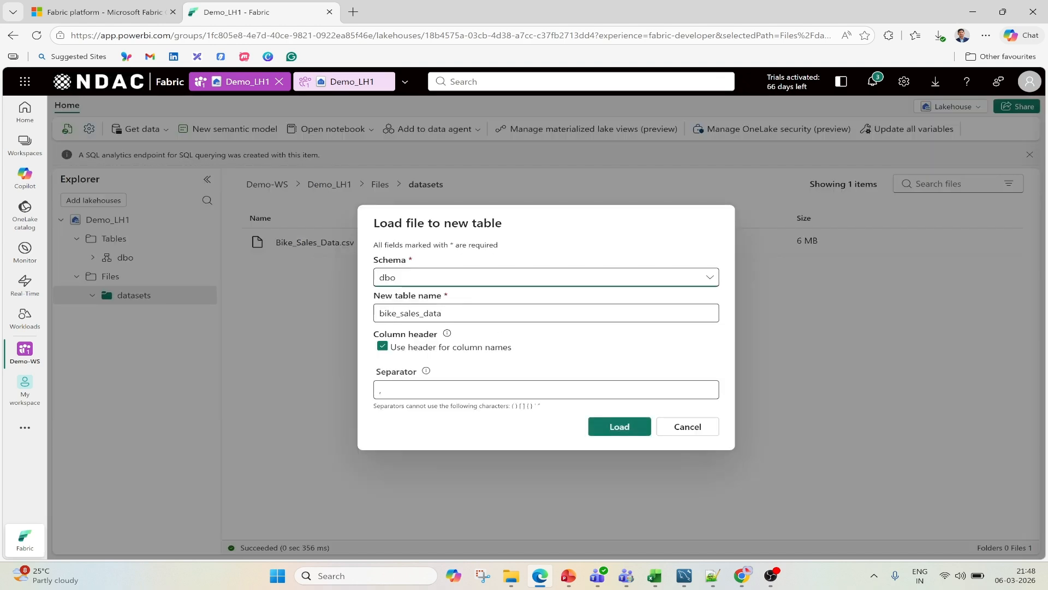
pyautogui.click(443, 312)
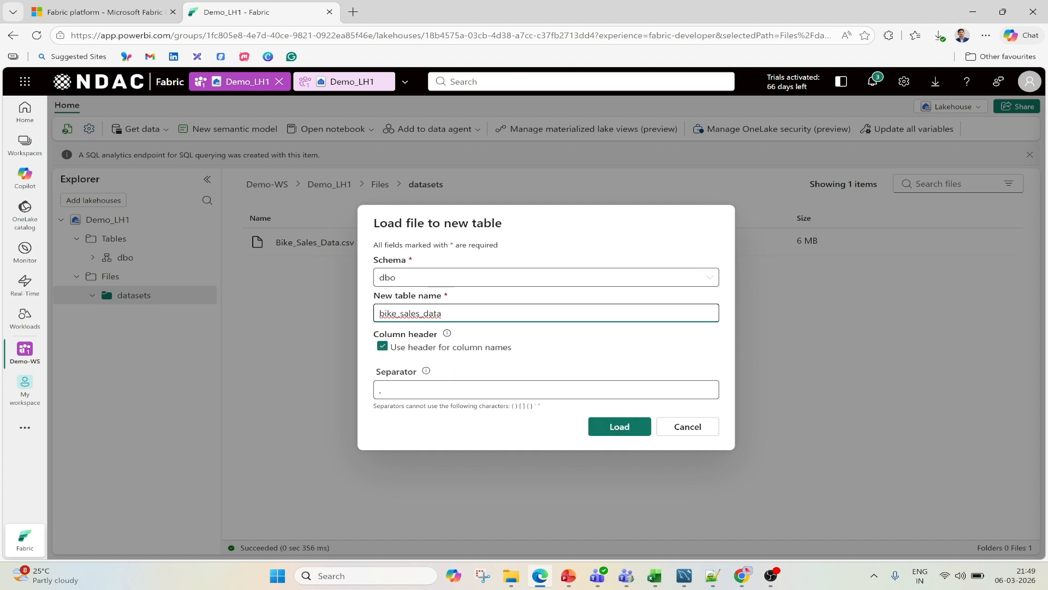
pyautogui.click(628, 429)
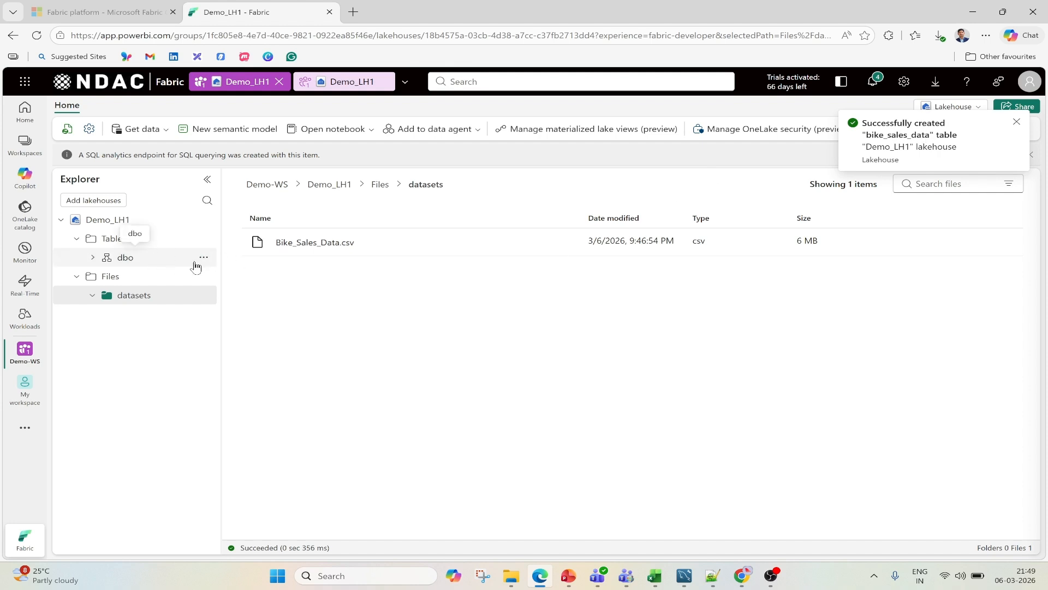
# - Expand the bike_sales_data table under dbo to examine its columns, and preview its rows
pyautogui.click(94, 259)
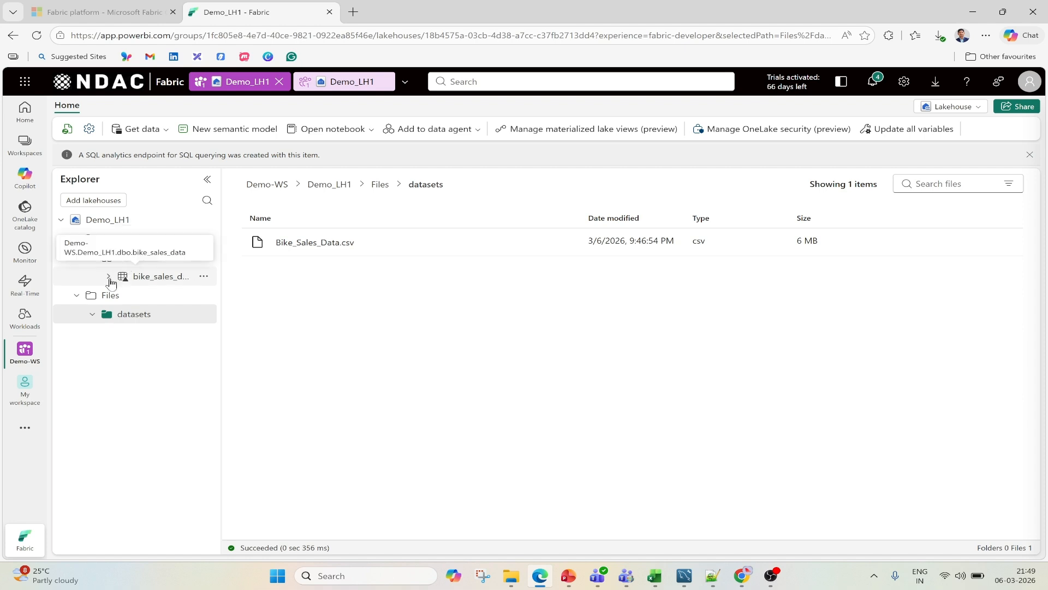
pyautogui.click(108, 277)
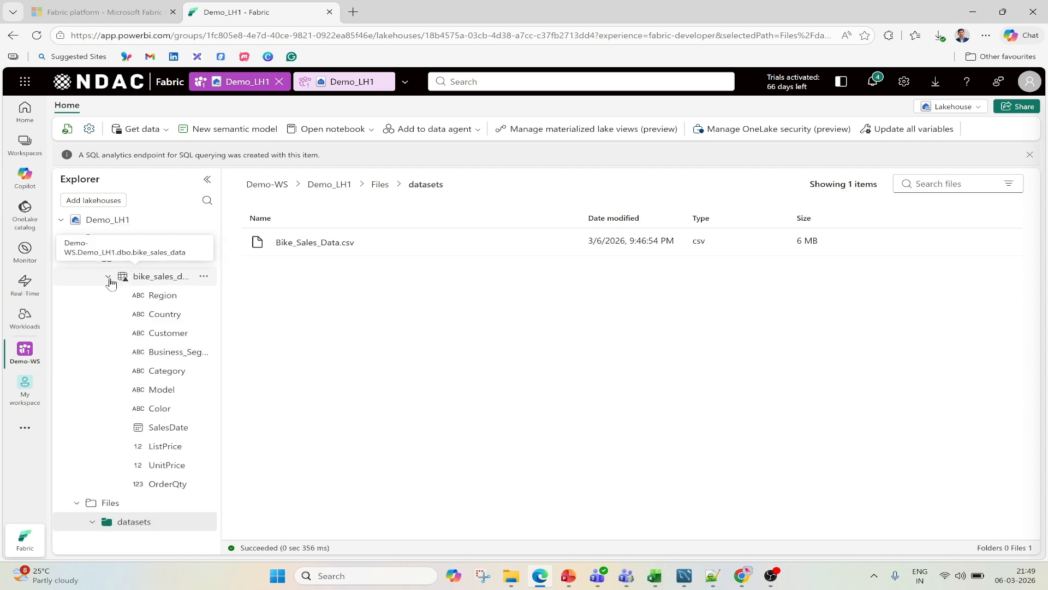
pyautogui.click(154, 279)
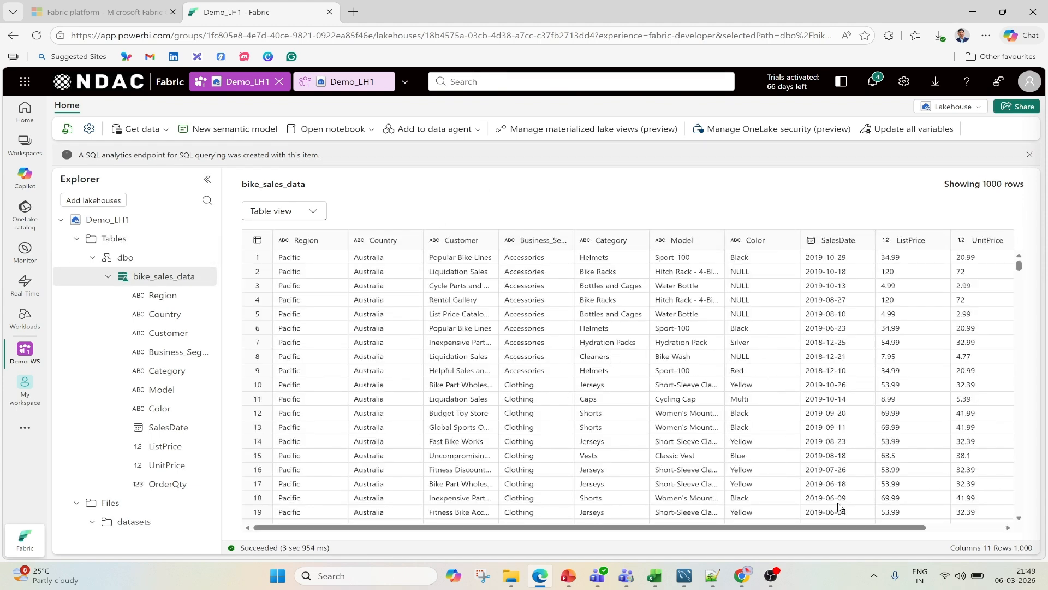
# - Return to the SQL analytics endpoint of Demo_LH1 and widen the explorer to read the full table names
pyautogui.click(338, 82)
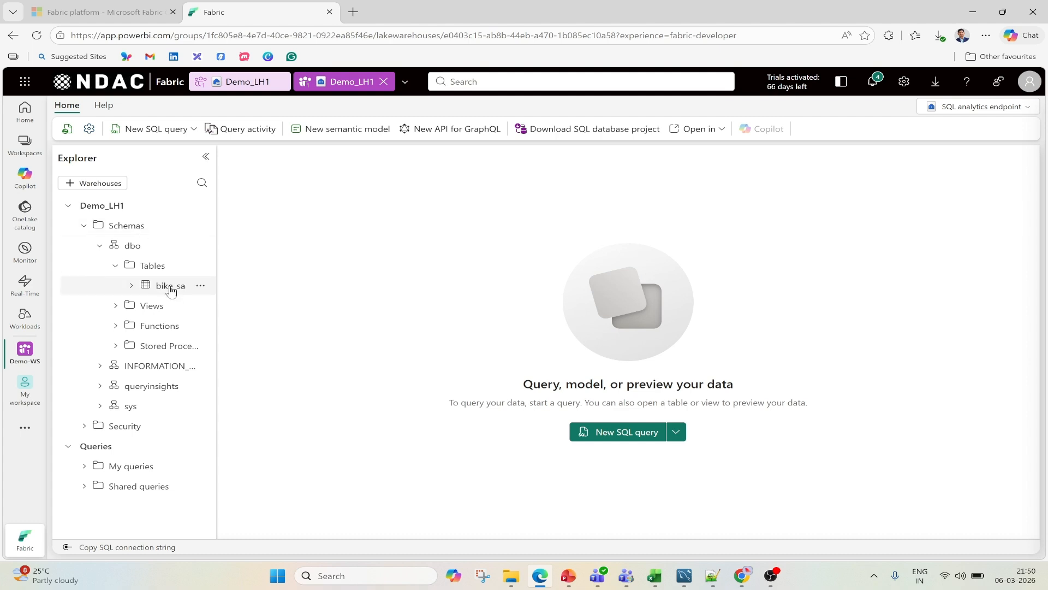
pyautogui.moveTo(217, 269); pyautogui.dragTo(313, 284)
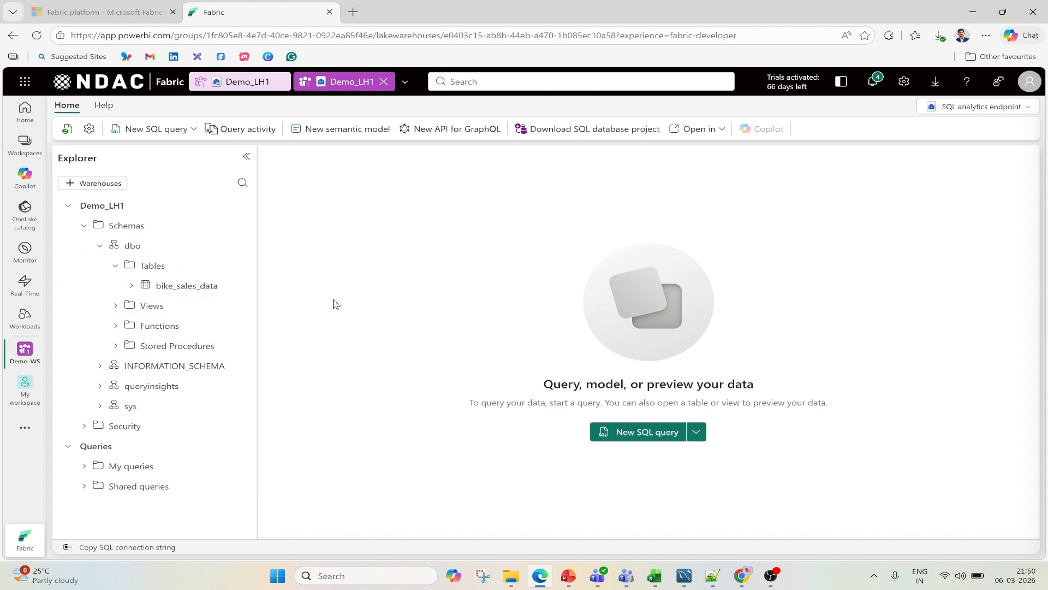
# - Create a new SQL query containing SELECT * FROM [Demo_LH1].[dbo].[bike_sales_data], run it, and enlarge the results area
pyautogui.click(194, 130)
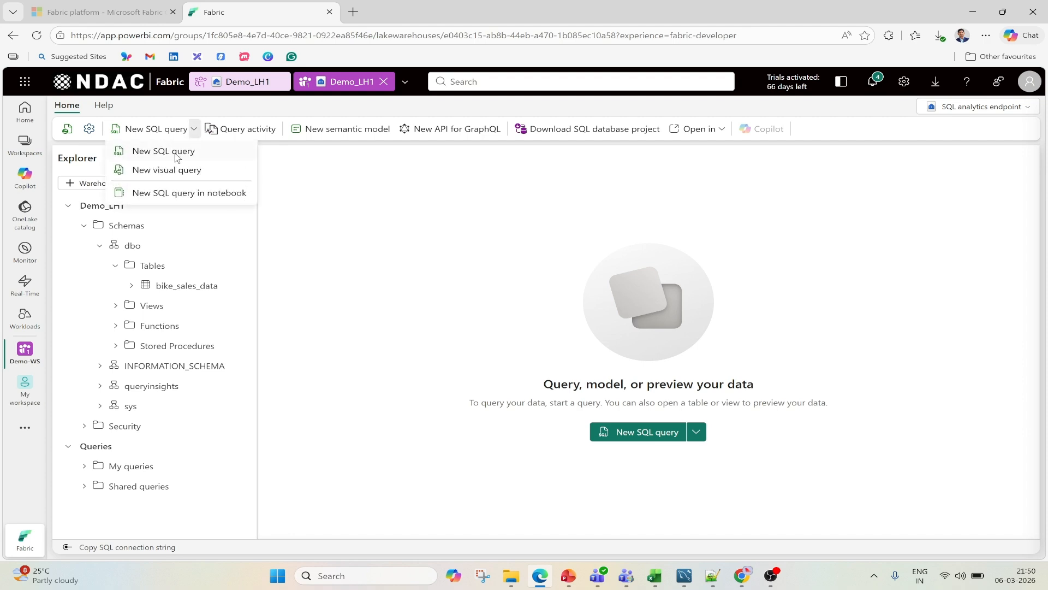
pyautogui.click(164, 151)
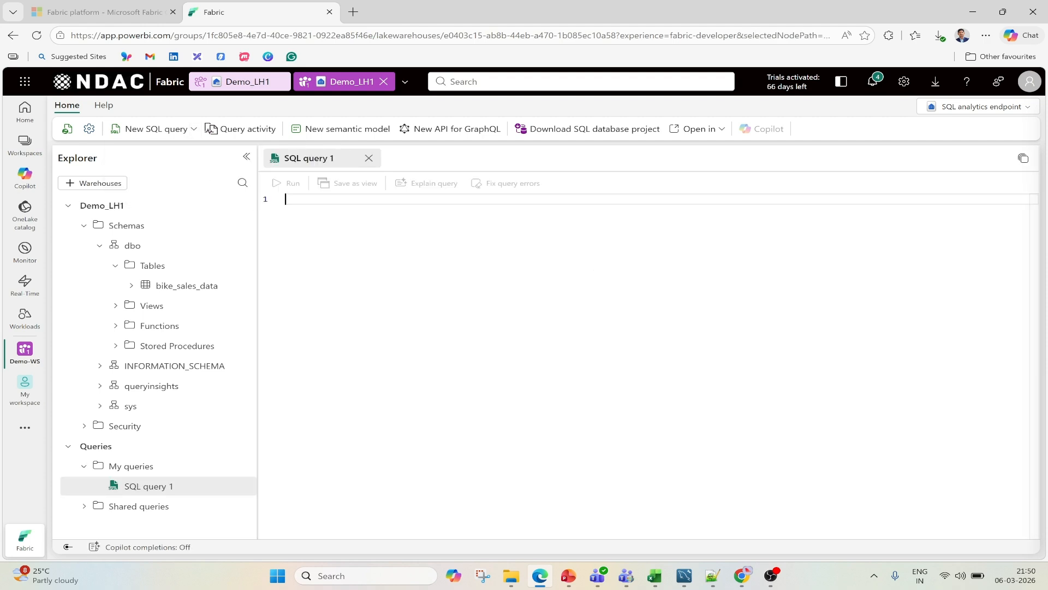
pyautogui.press('capslock')
pyautogui.write('SEL')
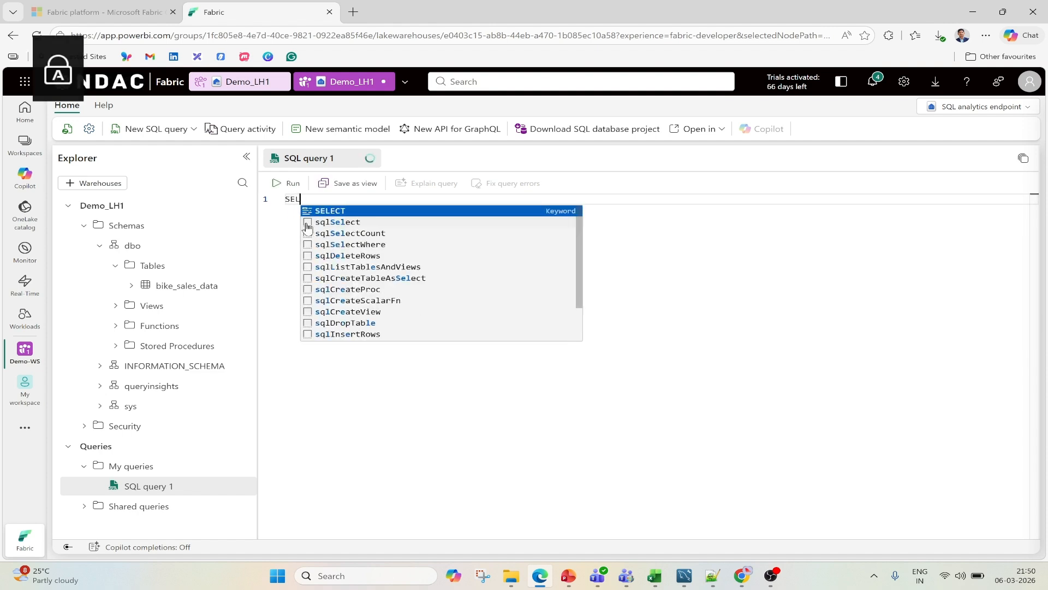
pyautogui.write('ECT *')
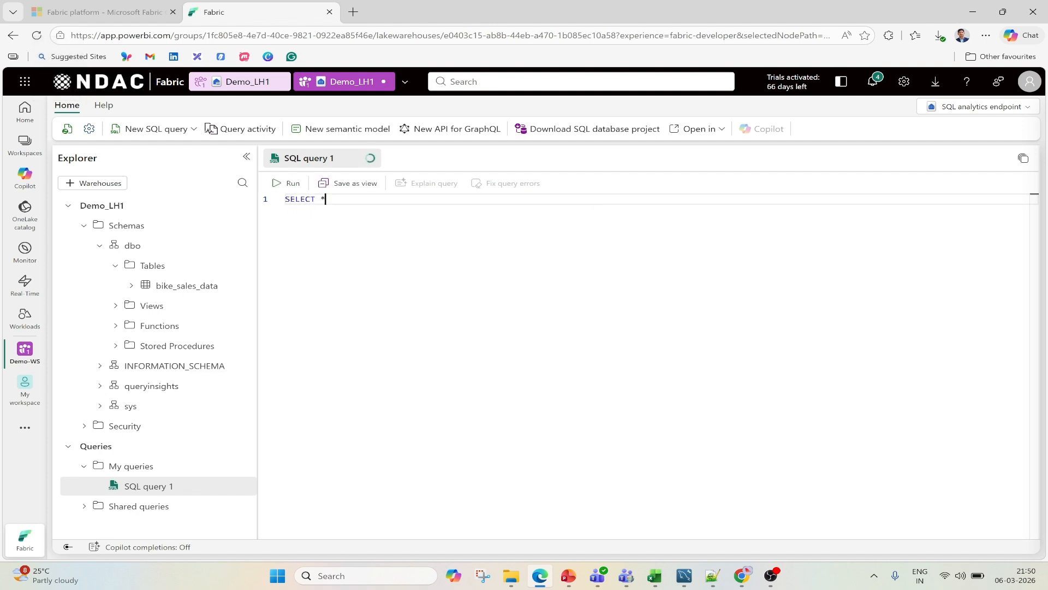
pyautogui.write(' FROM')
pyautogui.click(241, 288)
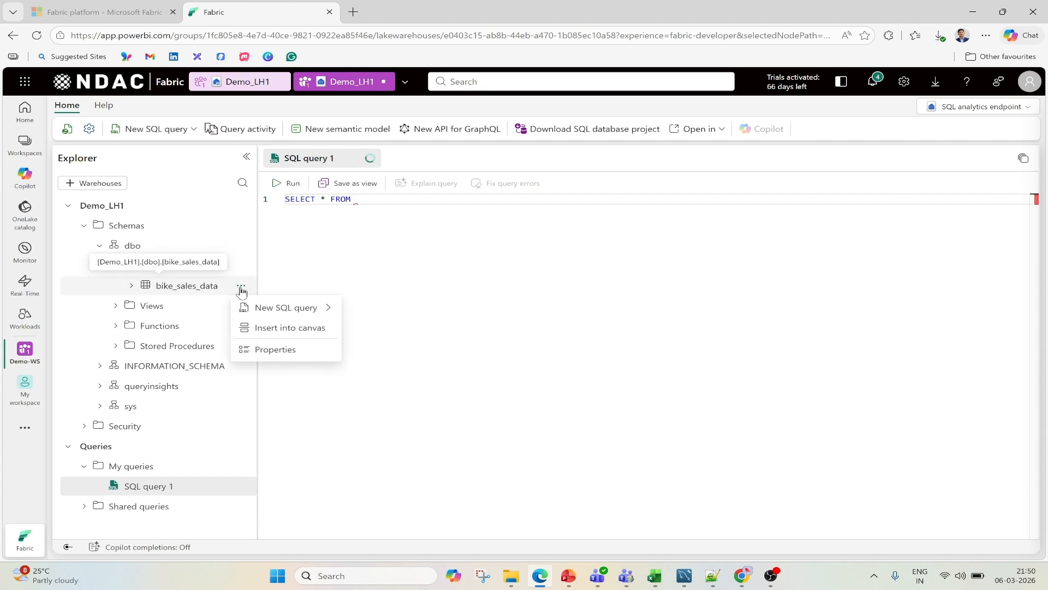
pyautogui.click(277, 333)
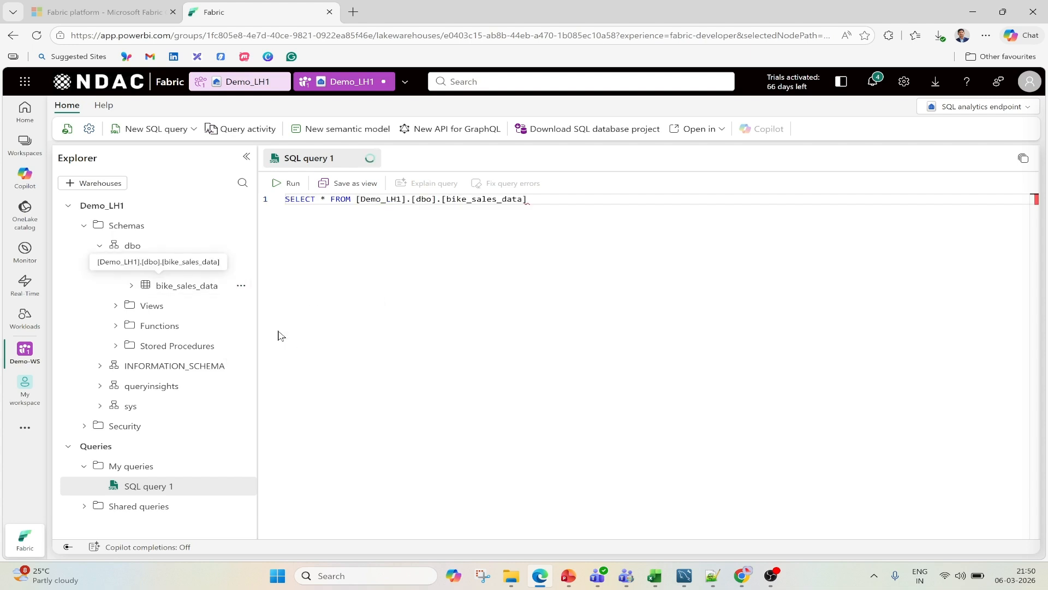
pyautogui.click(287, 187)
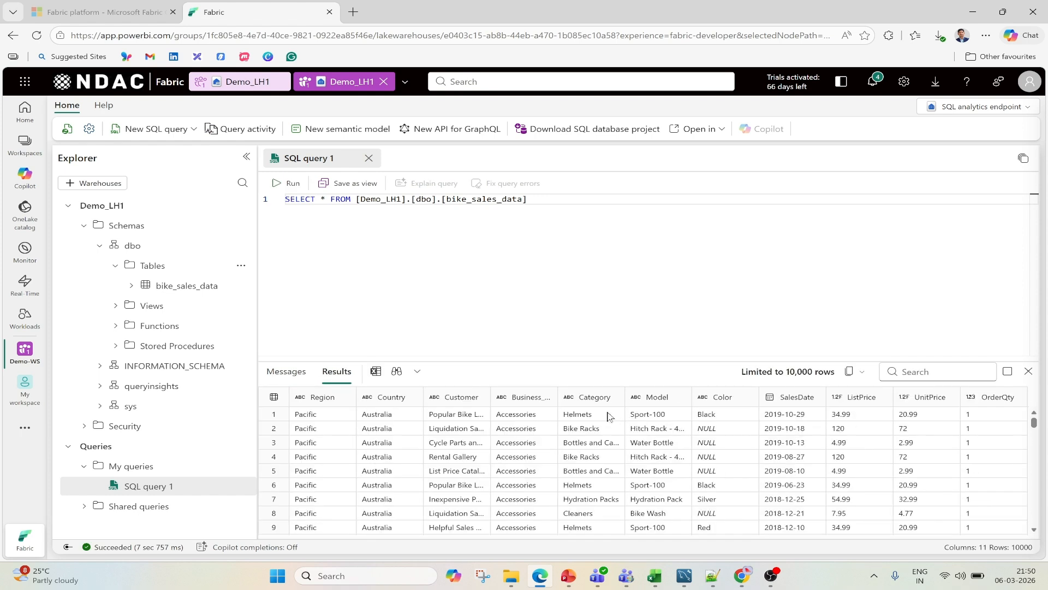
pyautogui.moveTo(594, 359); pyautogui.dragTo(595, 284)
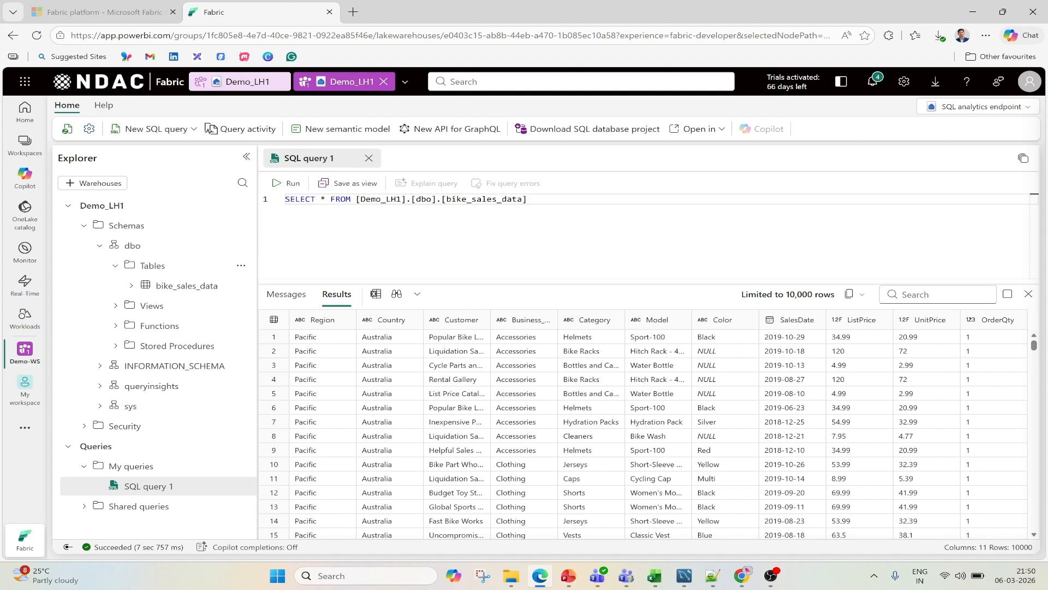
# - End the first statement with a semicolon and begin a second one two lines below: SELECT COUNTRY,SUM(ListPrice) as LSTPRICE FROM
pyautogui.write(';')
pyautogui.press('Return')
pyautogui.press('Return')
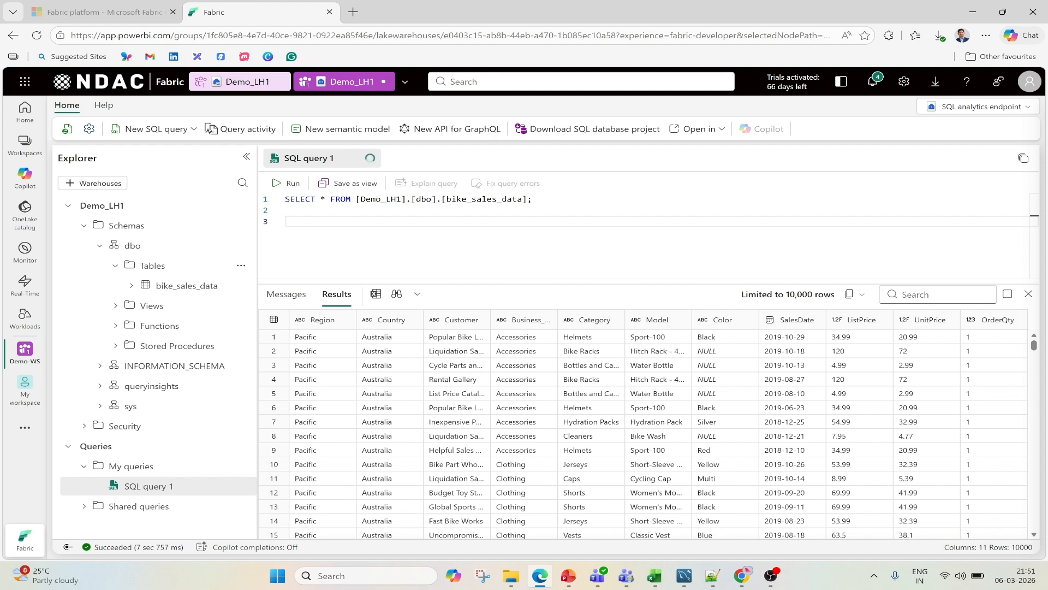
pyautogui.write('SELECT COUNTRY,SUM(')
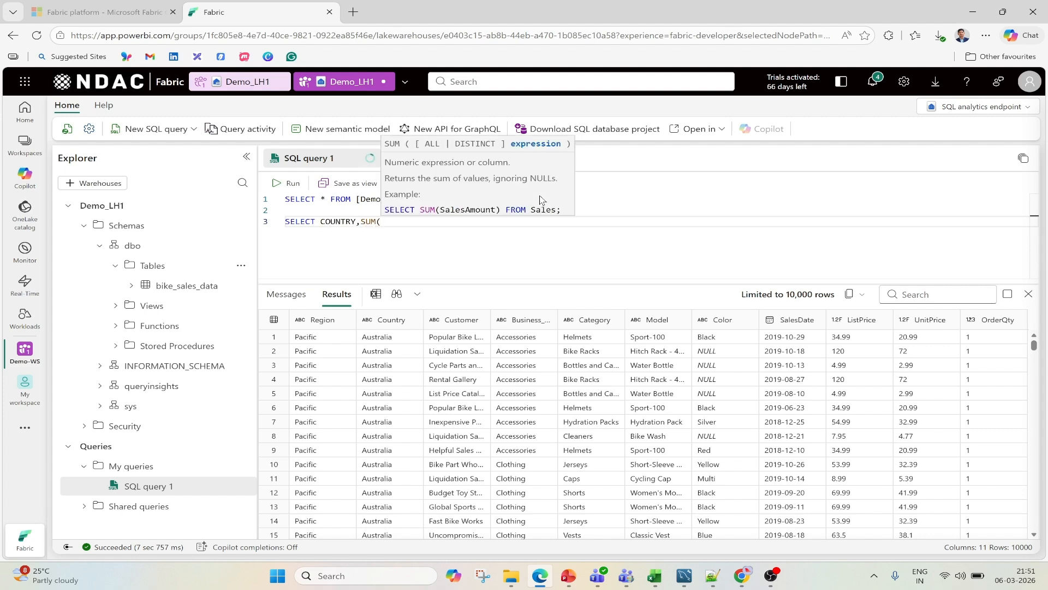
pyautogui.write('LIST')
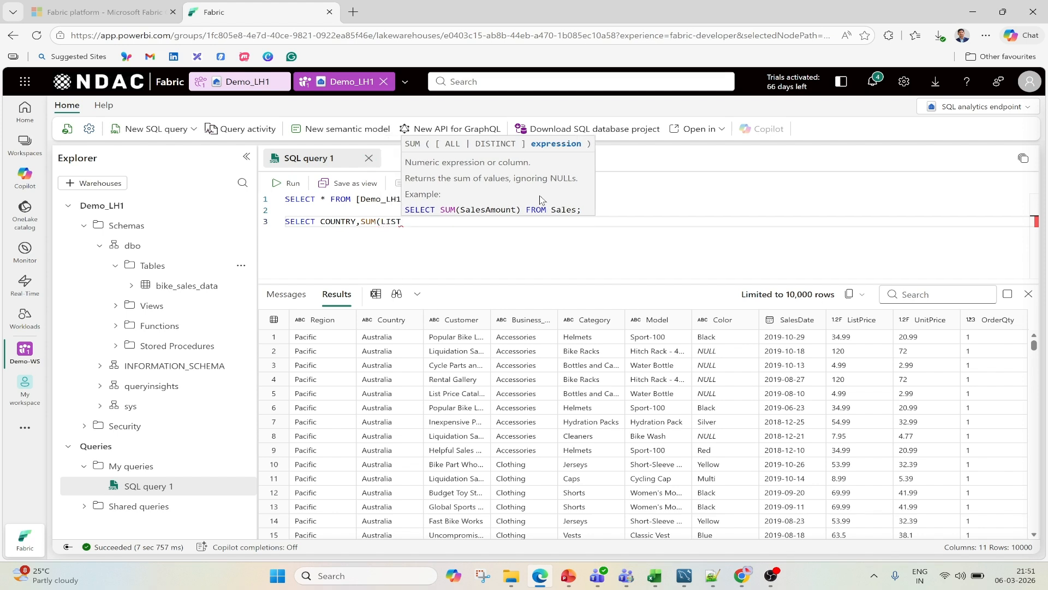
pyautogui.press('BackSpace')
pyautogui.press('BackSpace')
pyautogui.press('BackSpace')
pyautogui.press('BackSpace')
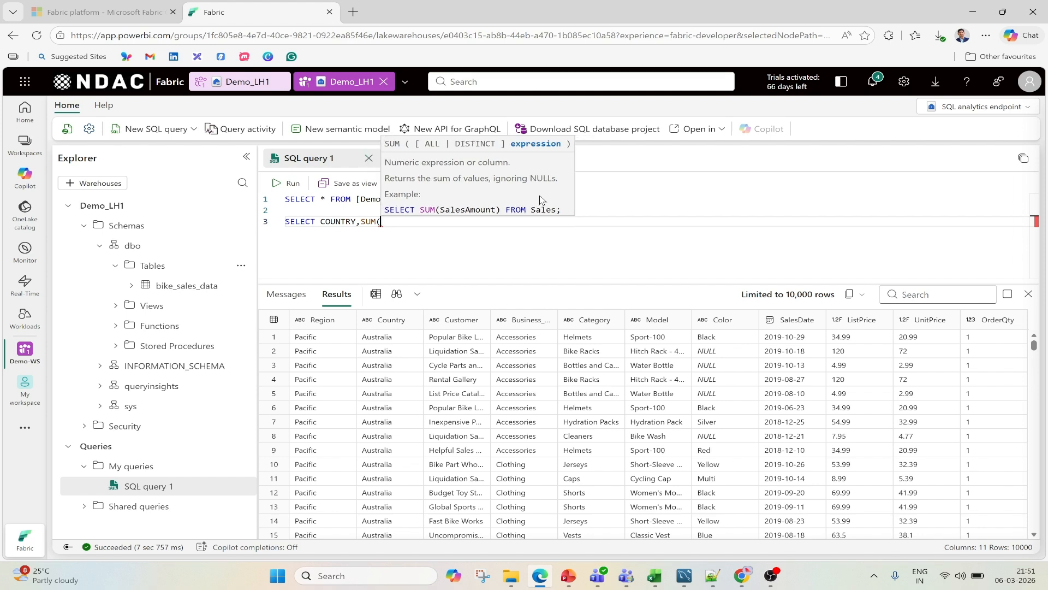
pyautogui.write('List')
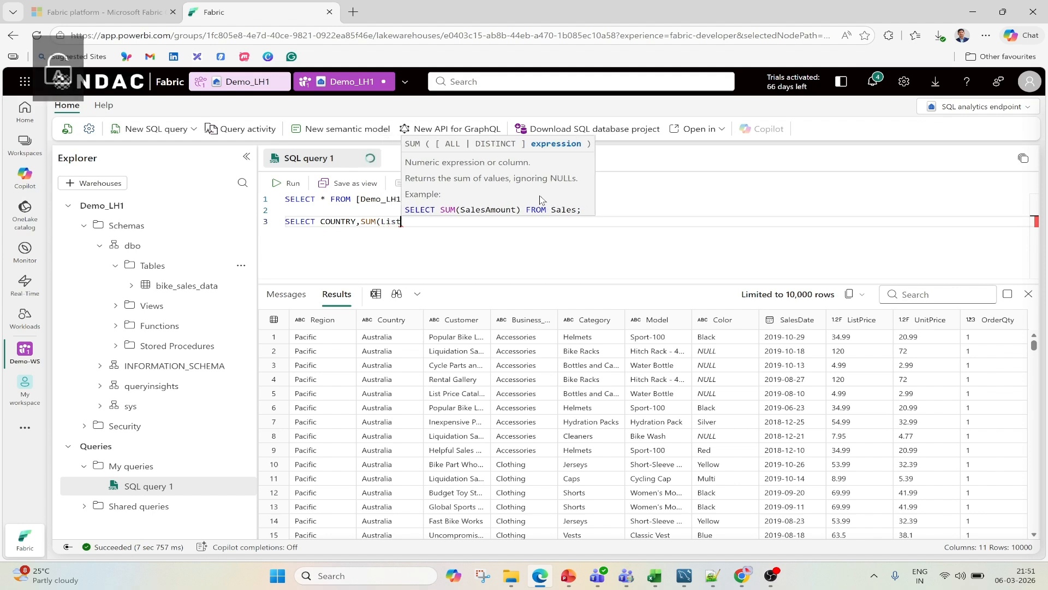
pyautogui.write('Price')
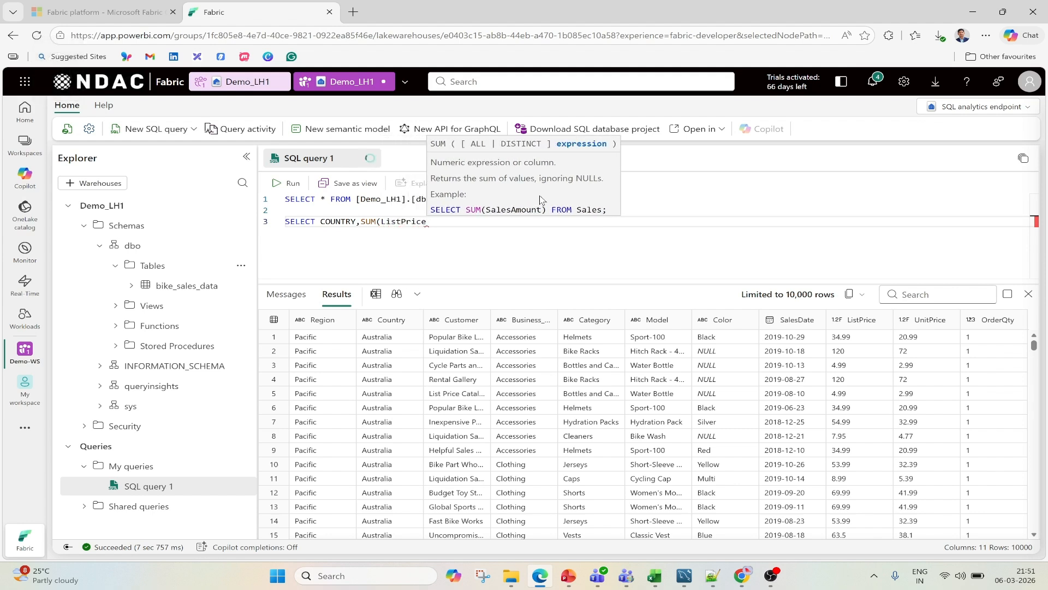
pyautogui.write(')')
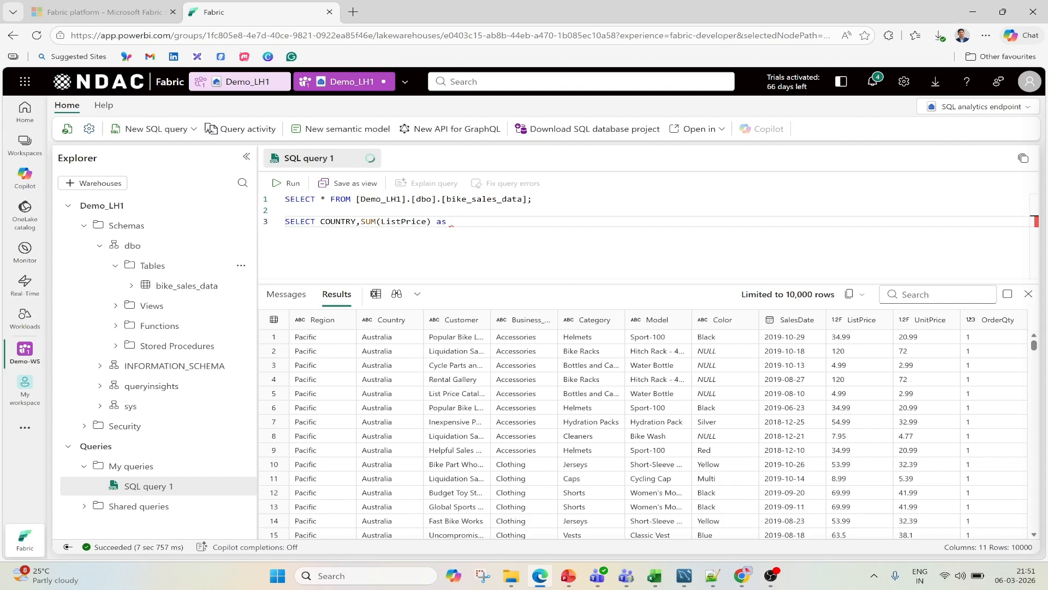
pyautogui.write(' as')
pyautogui.press('capslock')
pyautogui.write('LSTPRICE FROM')
# - Complete the second statement with the [Demo_LH1].[dbo].[bike_sales_data] table and GROUP BY COUNTRY;, and run only that statement
pyautogui.moveTo(532, 199); pyautogui.dragTo(356, 199)
pyautogui.hotkey('ctrl', 'c')
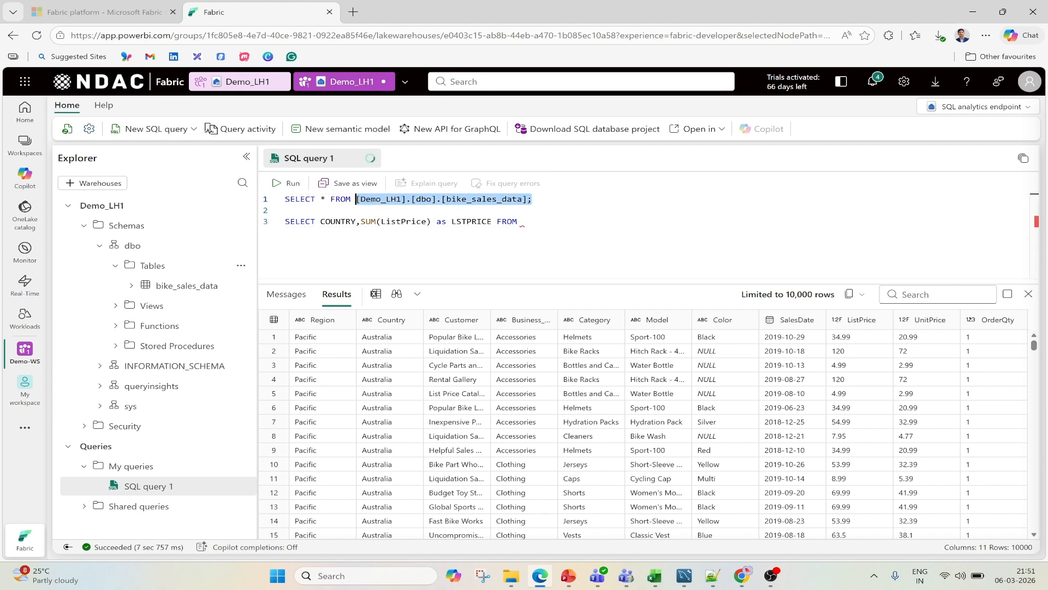
pyautogui.click(522, 221)
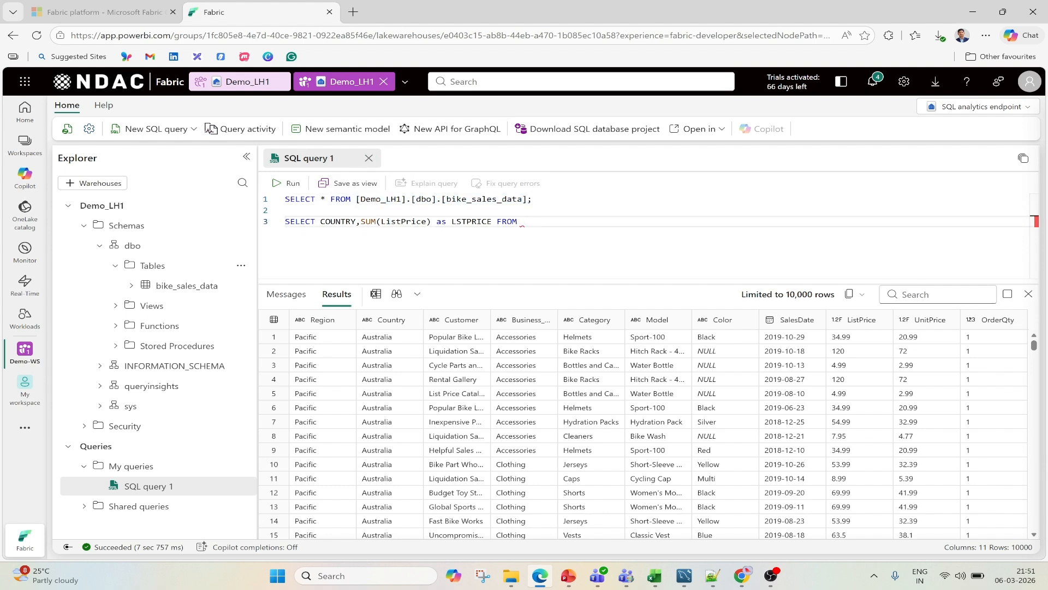
pyautogui.hotkey('ctrl', 'v')
pyautogui.press('Return')
pyautogui.write('G')
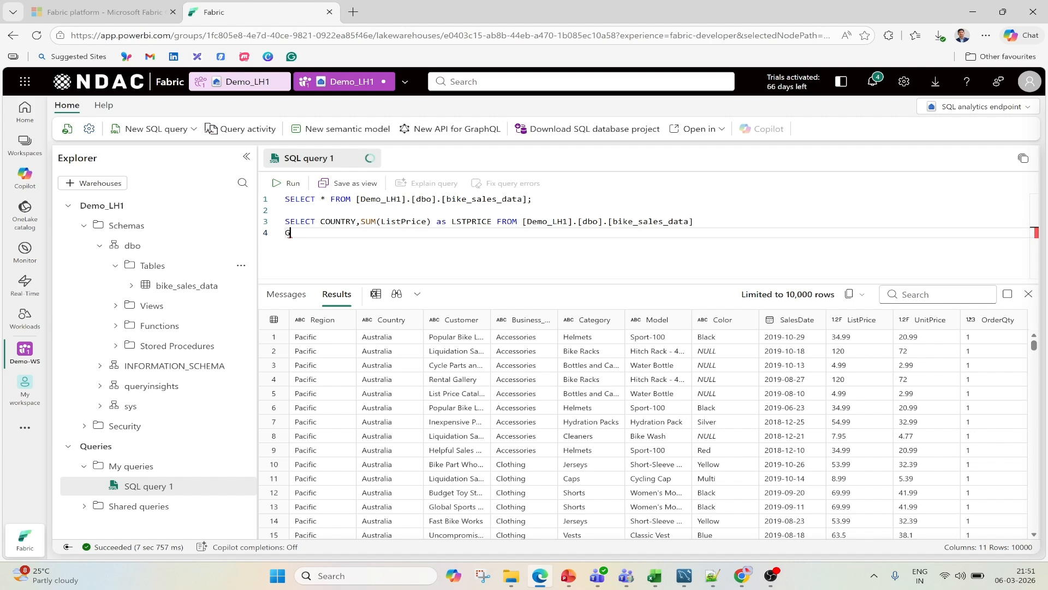
pyautogui.write('ROUP BY COUNTRY')
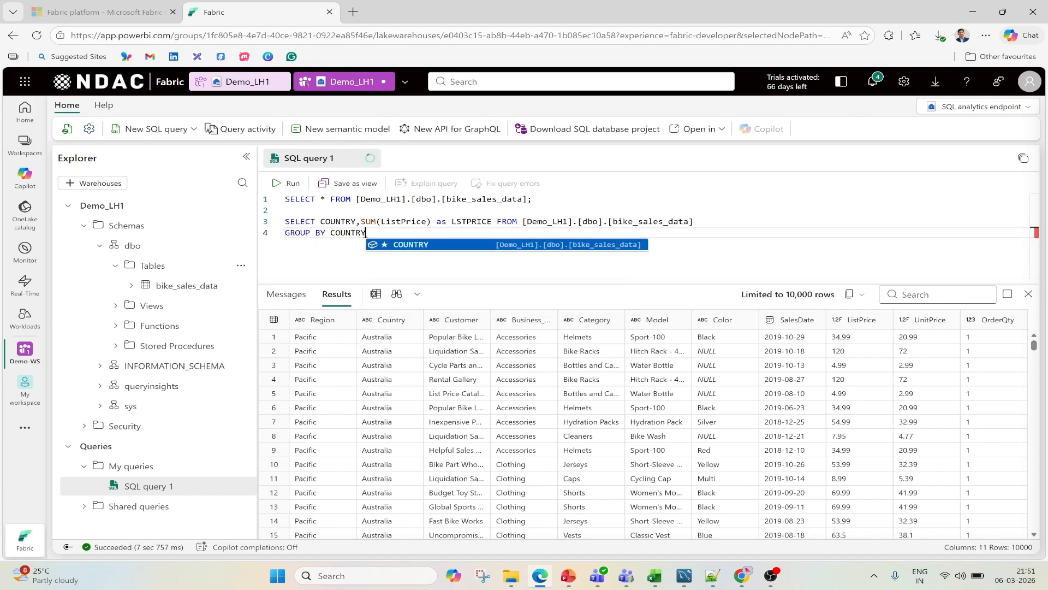
pyautogui.write(';')
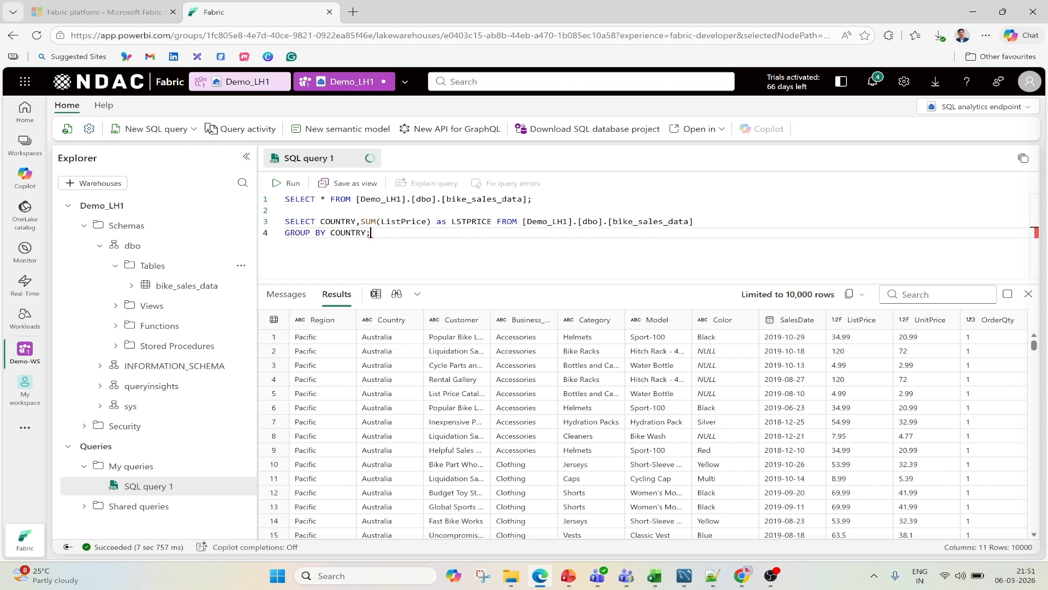
pyautogui.moveTo(371, 232); pyautogui.dragTo(286, 210)
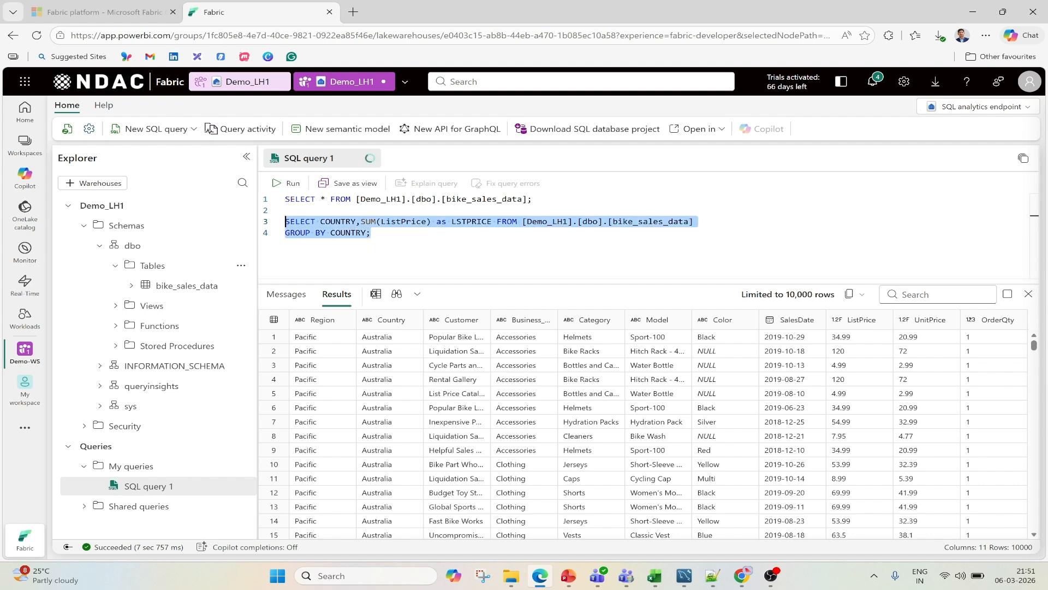
pyautogui.click(280, 183)
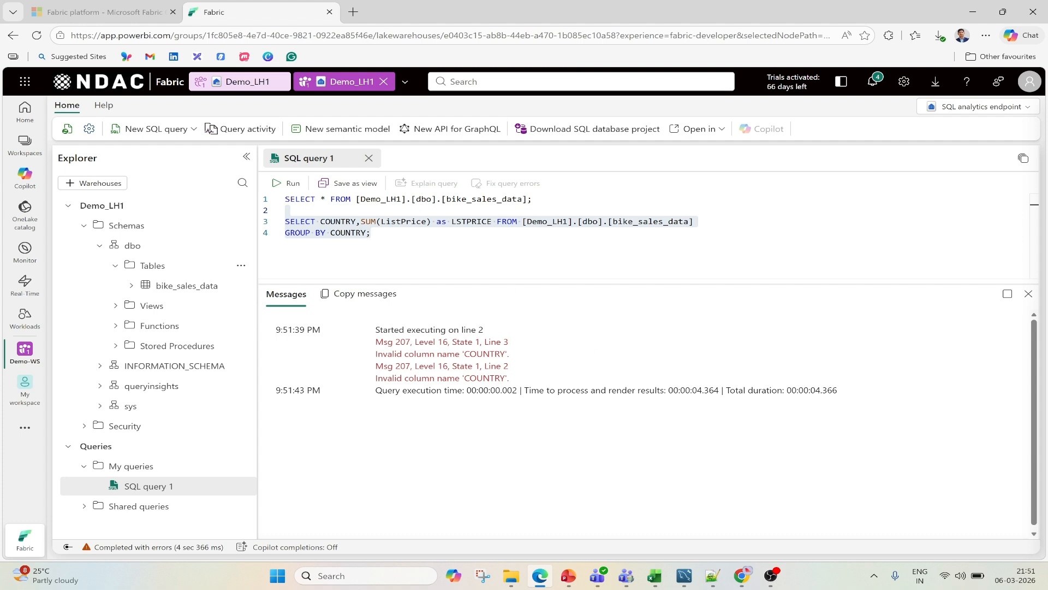
# - Rerun only the SELECT * statement to check the column names, and replace COUNTRY with Country in both places of the second statement
pyautogui.moveTo(532, 199); pyautogui.dragTo(285, 199)
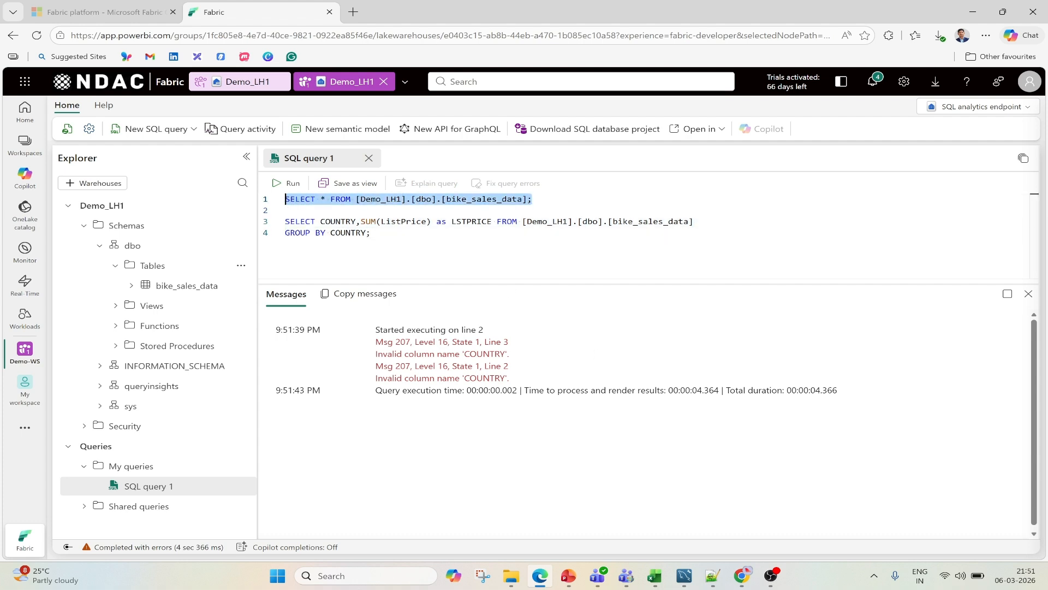
pyautogui.click(282, 186)
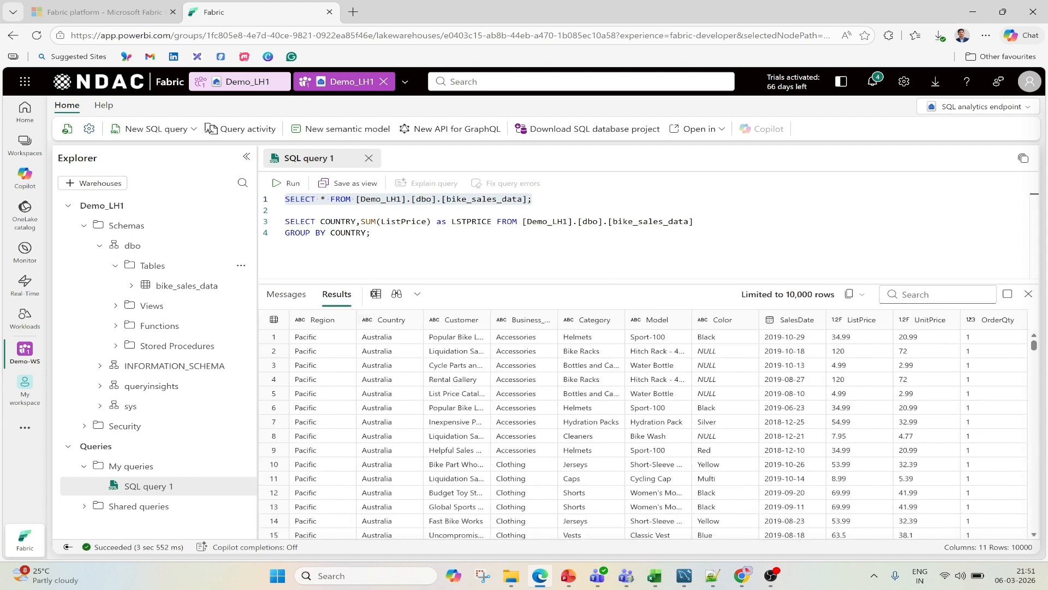
pyautogui.moveTo(356, 221); pyautogui.dragTo(320, 222)
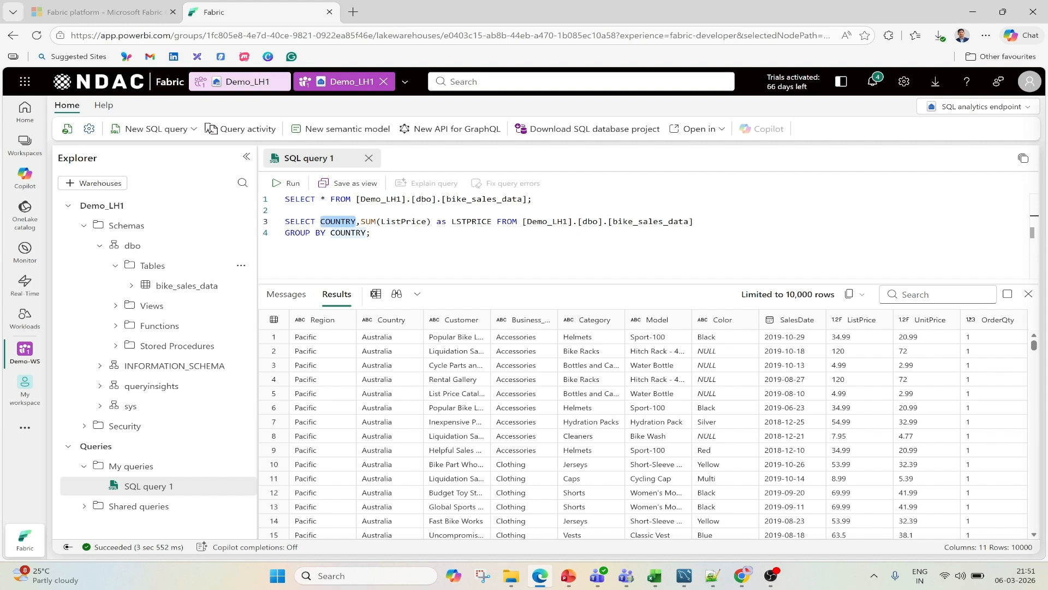
pyautogui.press('BackSpace')
pyautogui.press('Escape')
pyautogui.press('capslock')
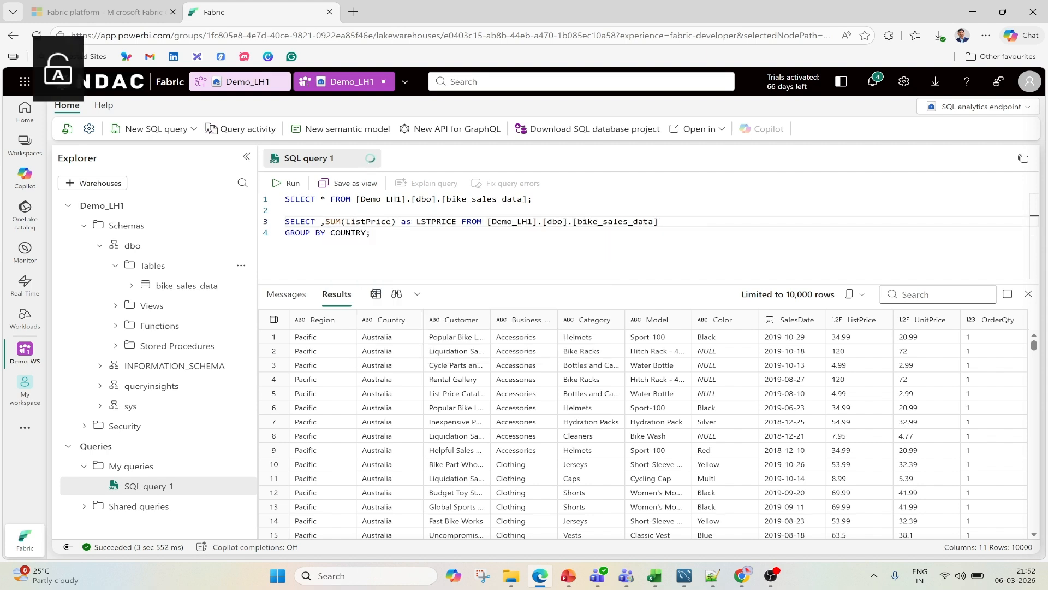
pyautogui.write('Country')
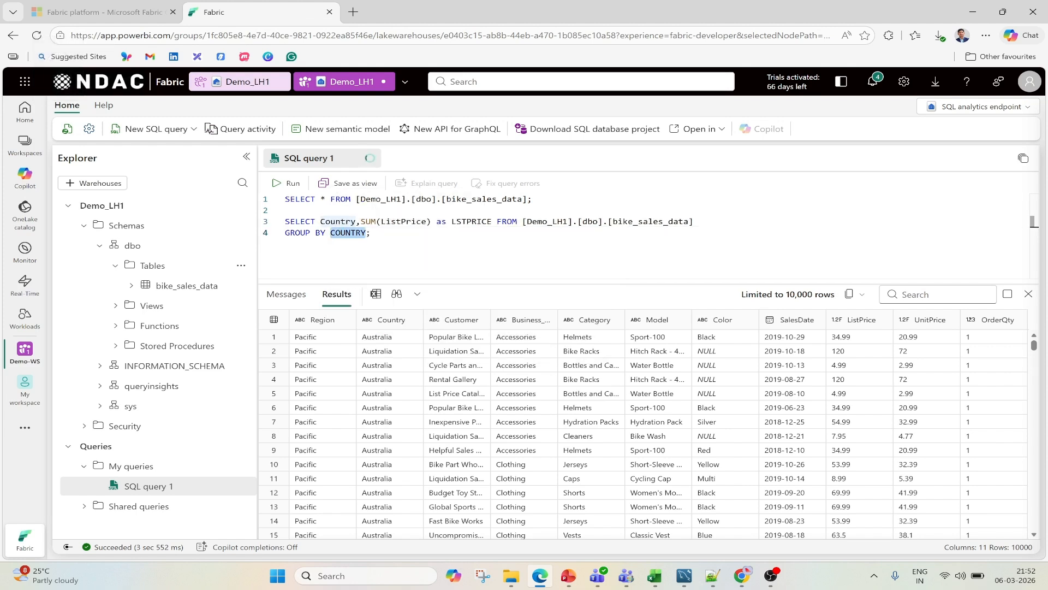
pyautogui.write('Country')
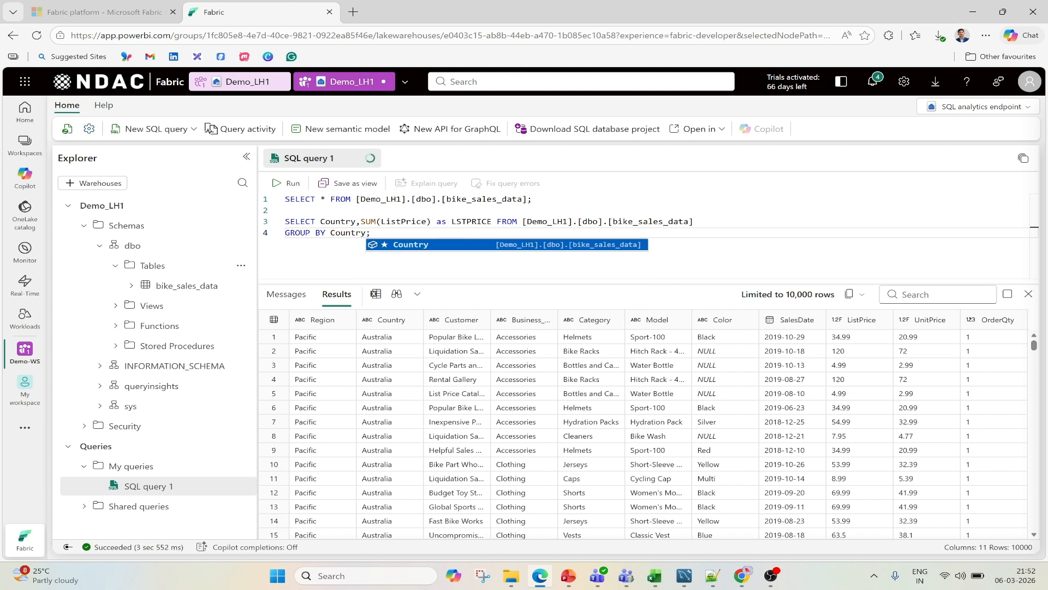
# - Run only the corrected statement that sums ListPrice by Country
pyautogui.click(373, 233)
pyautogui.moveTo(372, 233); pyautogui.dragTo(283, 221)
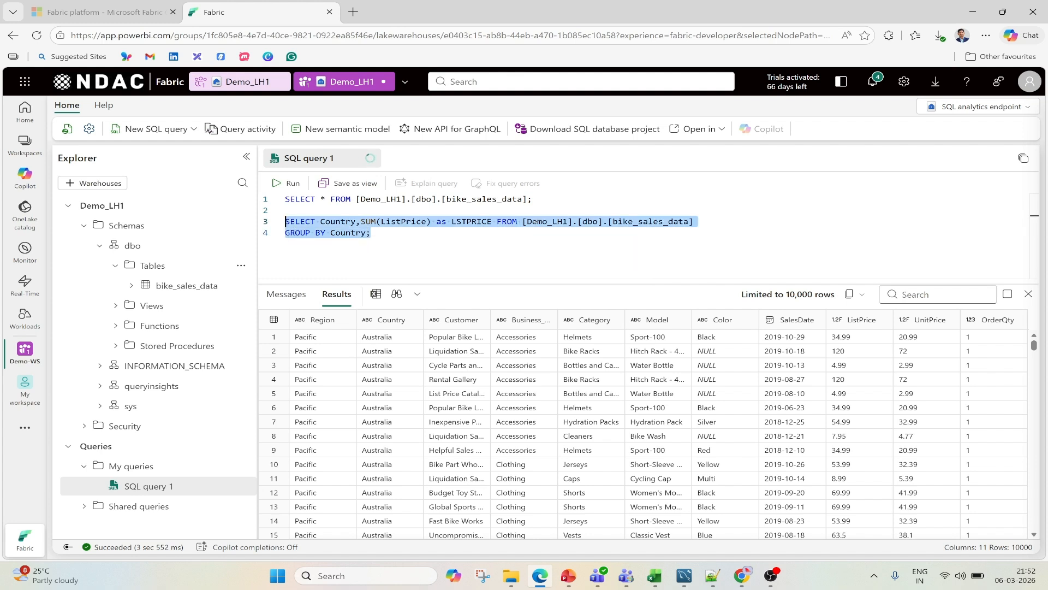
pyautogui.click(283, 185)
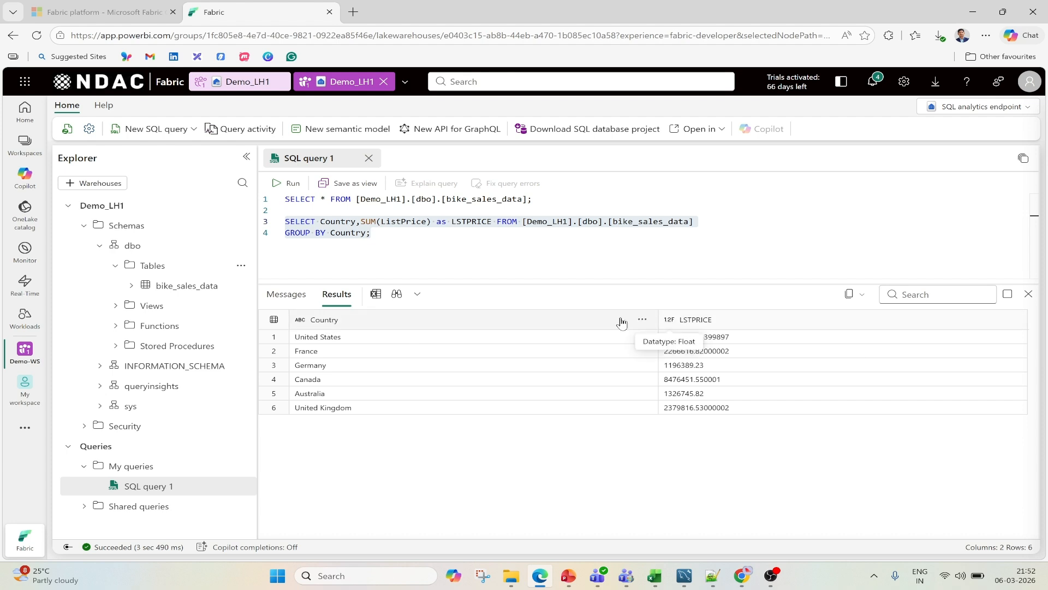
# - Add order by LSTPRICE DESC after GROUP BY Country in the second statement, and run only that statement
pyautogui.click(366, 232)
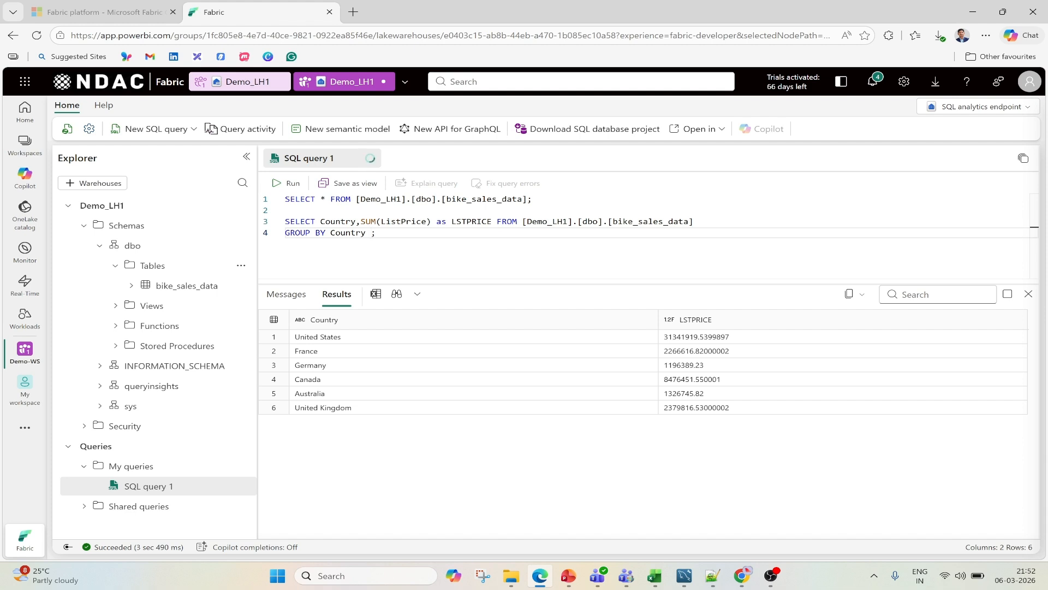
pyautogui.write('order by 1')
pyautogui.press('BackSpace')
pyautogui.moveTo(493, 221); pyautogui.dragTo(451, 221)
pyautogui.hotkey('ctrl', 'c')
pyautogui.doubleClick(409, 233)
pyautogui.hotkey('ctrl', 'v')
pyautogui.write('desc')
pyautogui.click(523, 245)
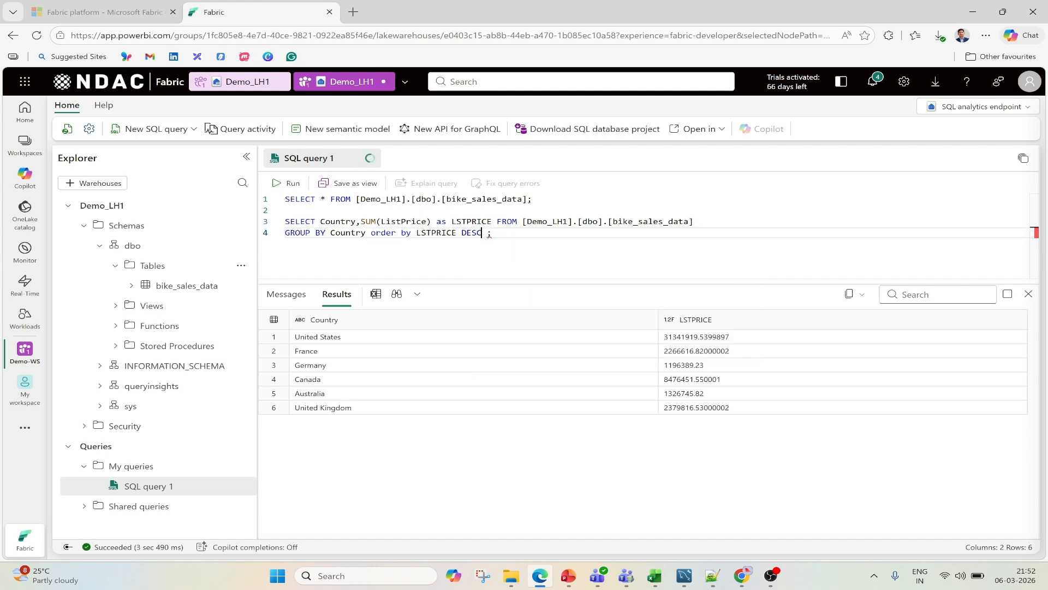
pyautogui.click(513, 252)
pyautogui.moveTo(492, 232); pyautogui.dragTo(285, 221)
pyautogui.click(286, 183)
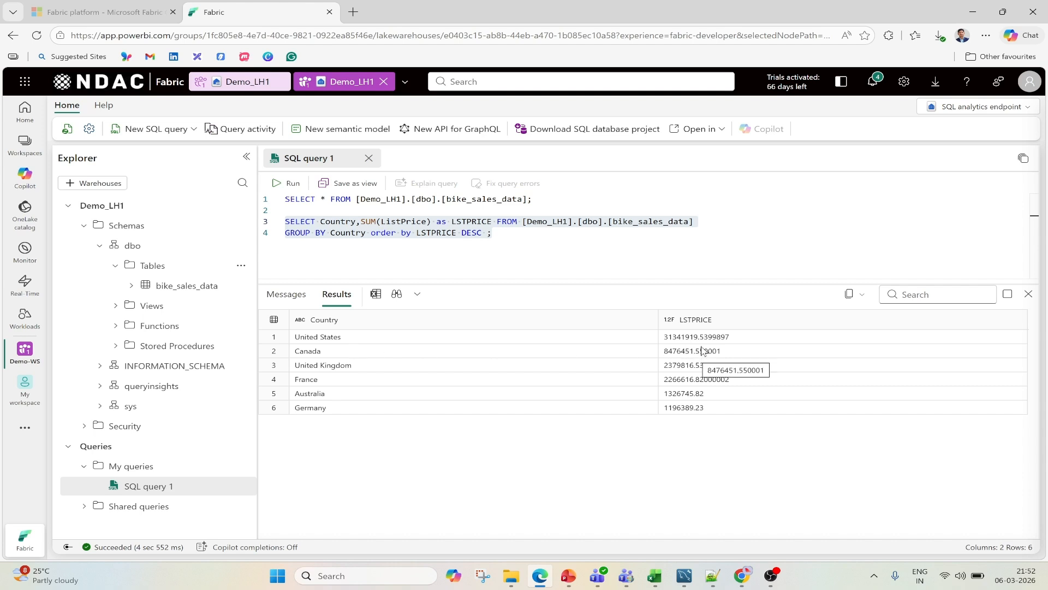
# - Run only the SELECT * statement again to view the table's rows, and switch to the FabricDemo presentation in PowerPoint
pyautogui.click(523, 199)
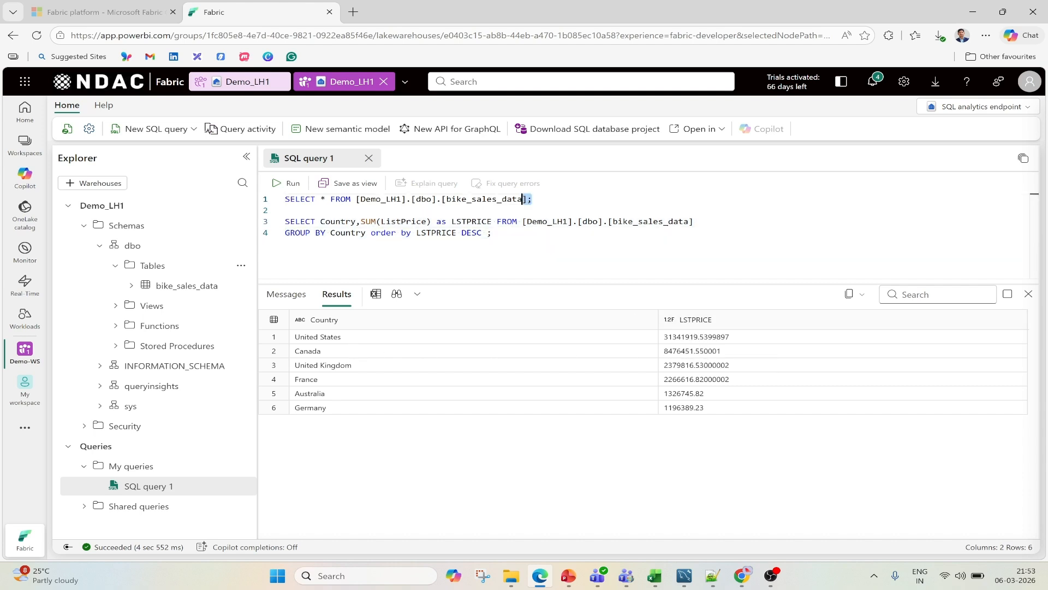
pyautogui.moveTo(522, 199); pyautogui.dragTo(276, 202)
pyautogui.click(284, 183)
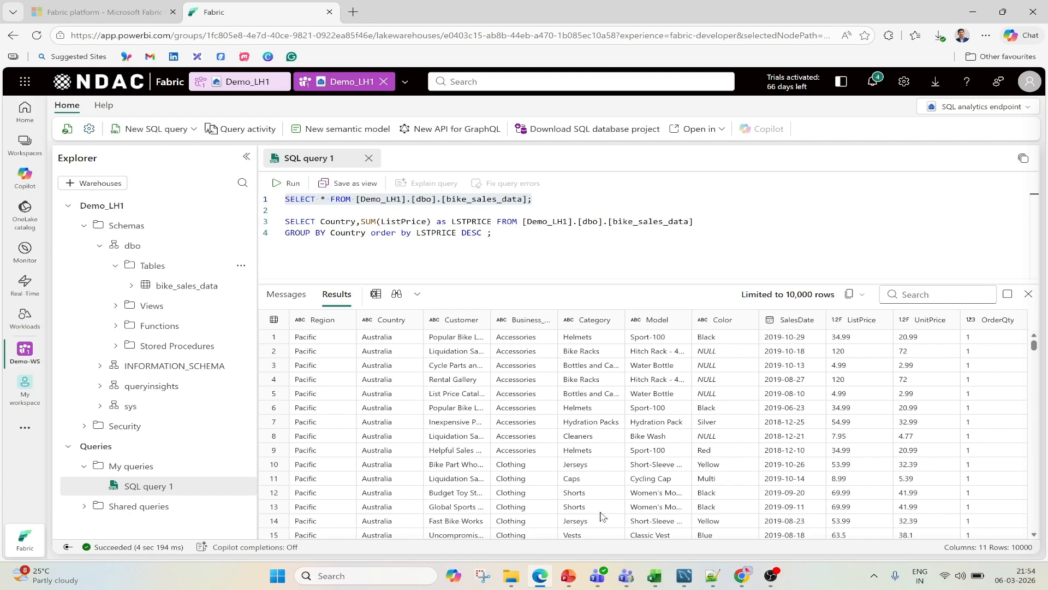
pyautogui.click(570, 579)
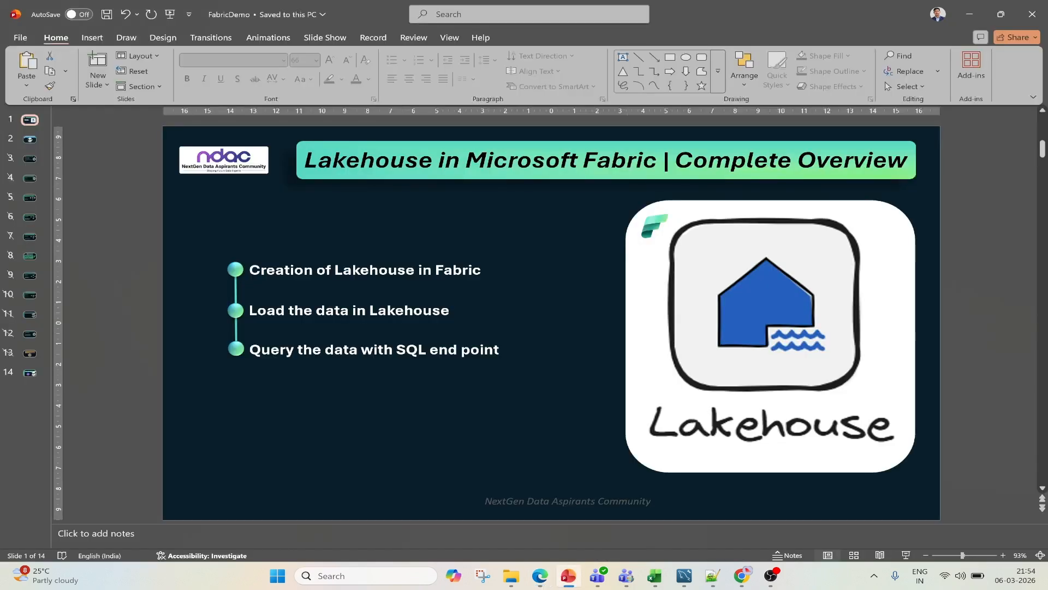